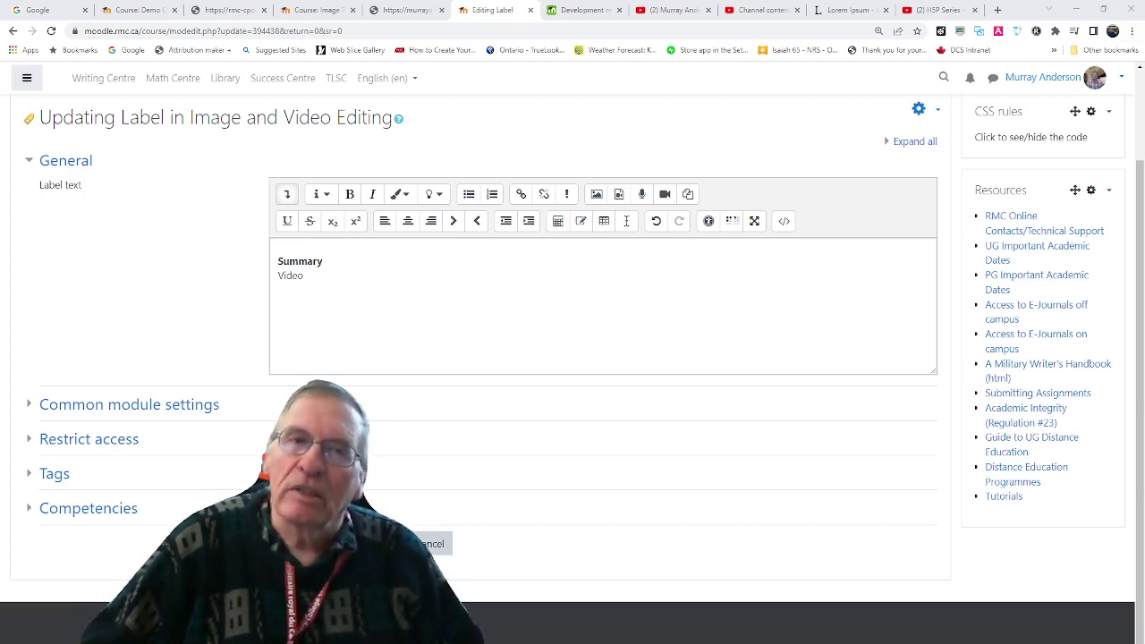
{"action": "left_click", "coordinate": [278, 275]}
{"action": "left_click_drag", "start_coordinate": [278, 275], "coordinate": [305, 276]}
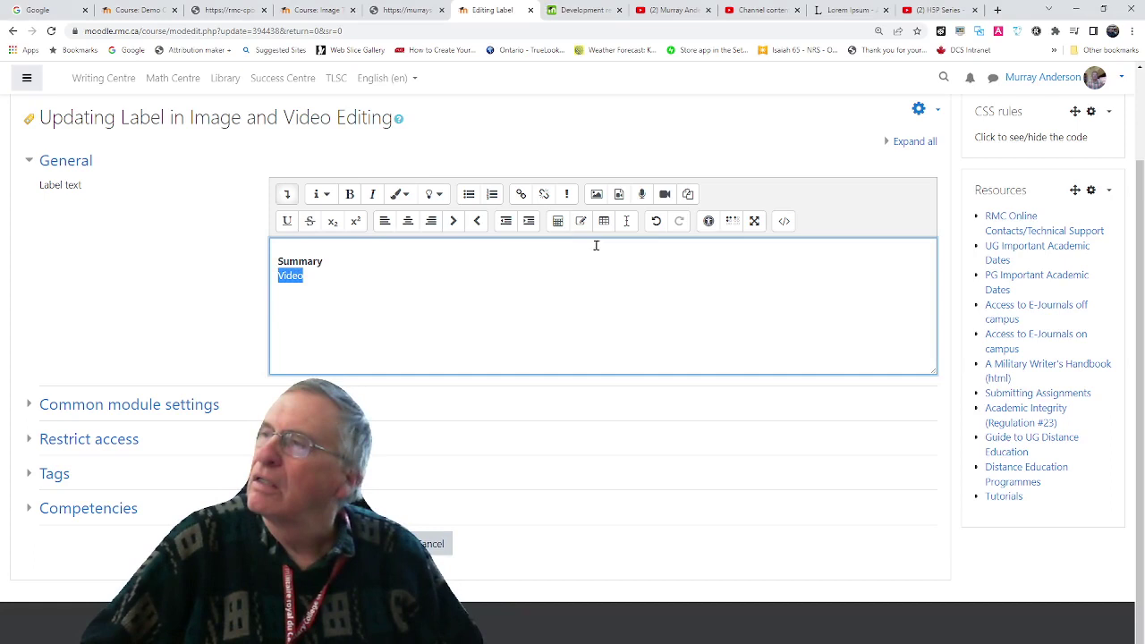
{"action": "left_click", "coordinate": [620, 195]}
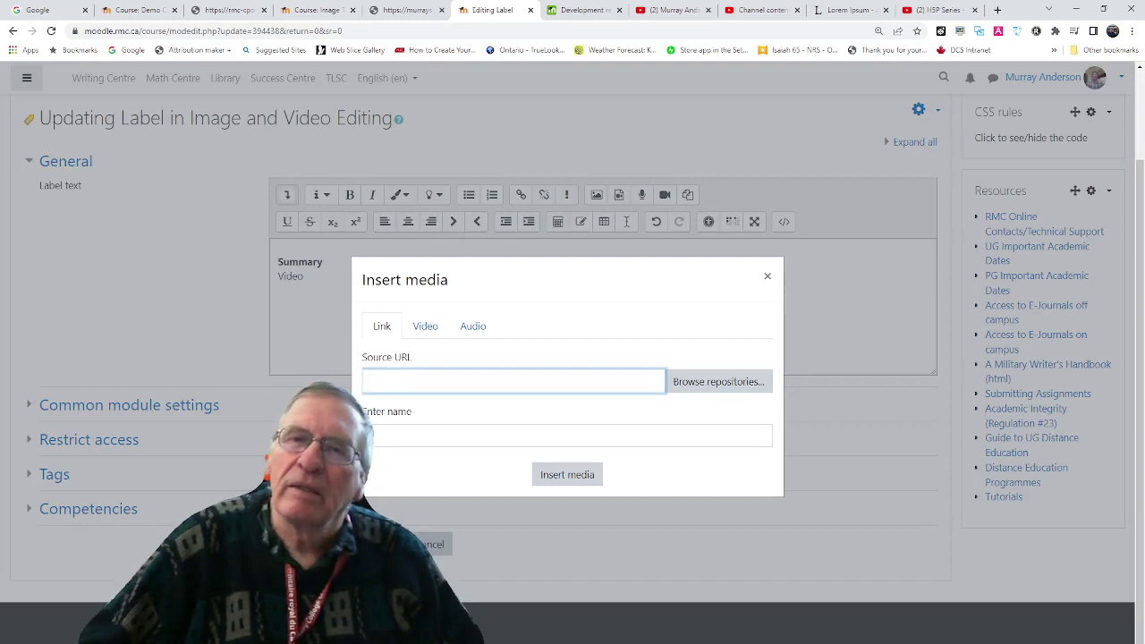
{"action": "left_click", "coordinate": [416, 329]}
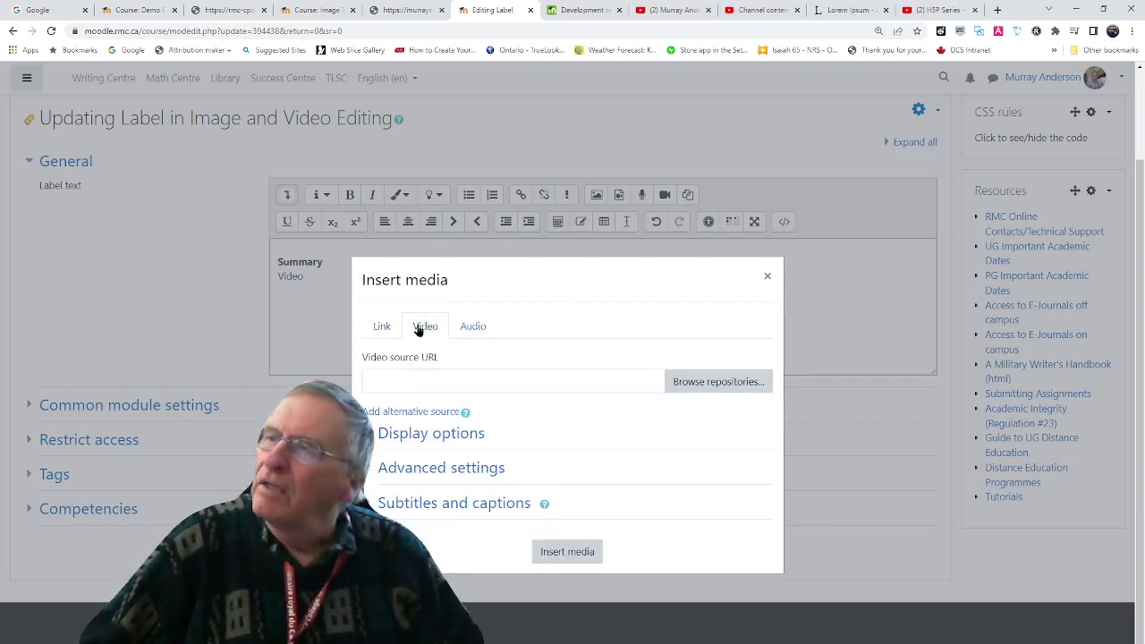
{"action": "left_click", "coordinate": [396, 381]}
{"action": "right_click", "coordinate": [395, 380]}
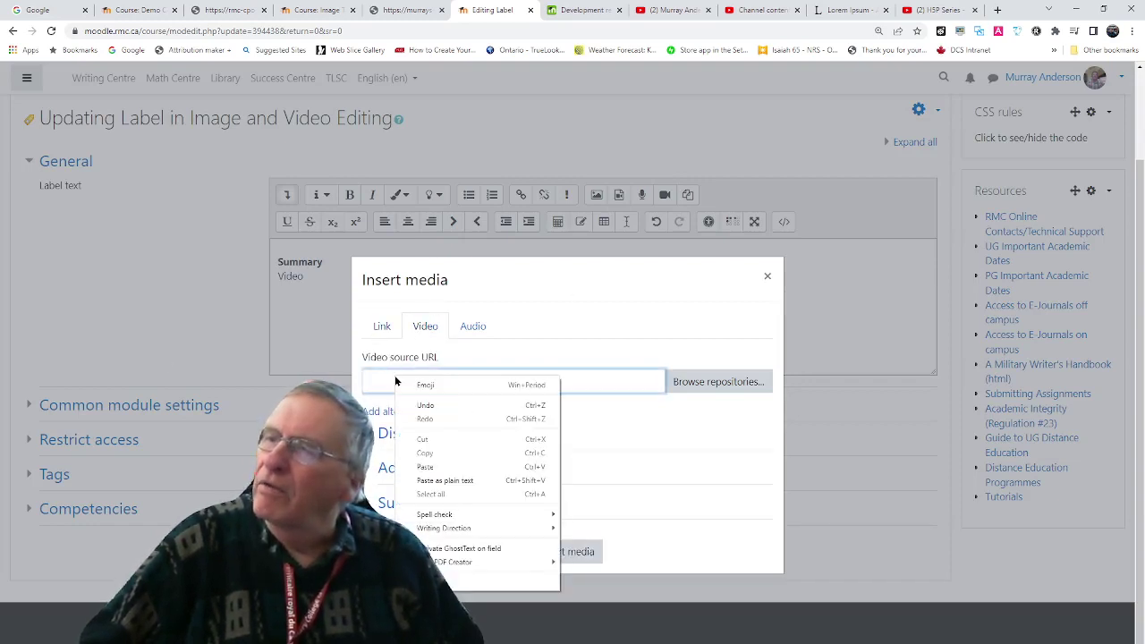
{"action": "left_click", "coordinate": [439, 467]}
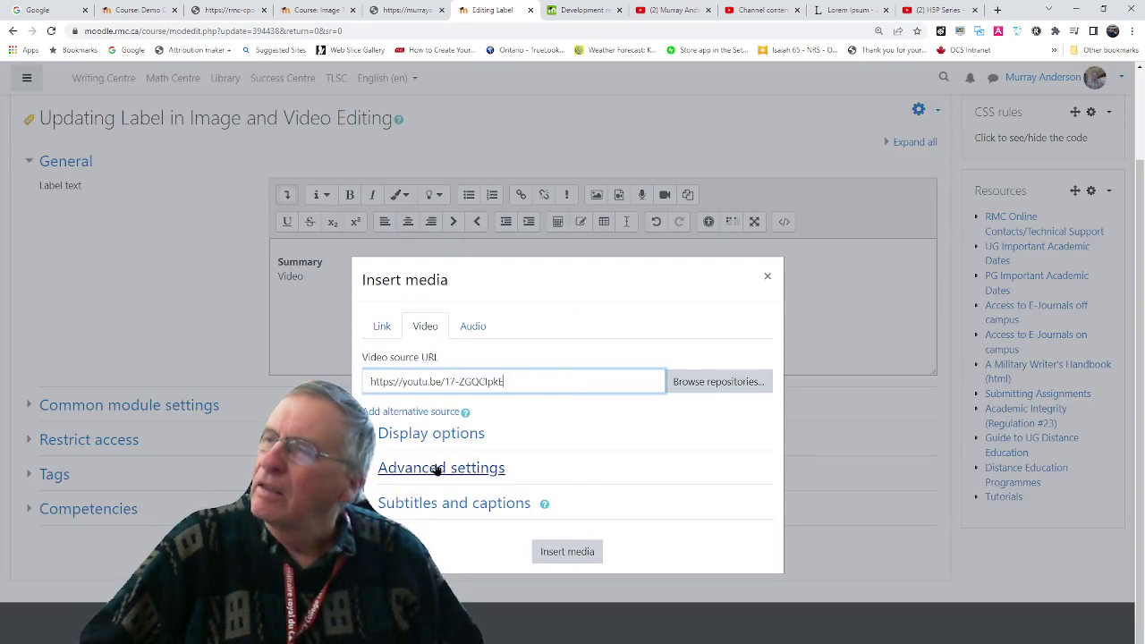
{"action": "left_click", "coordinate": [569, 552]}
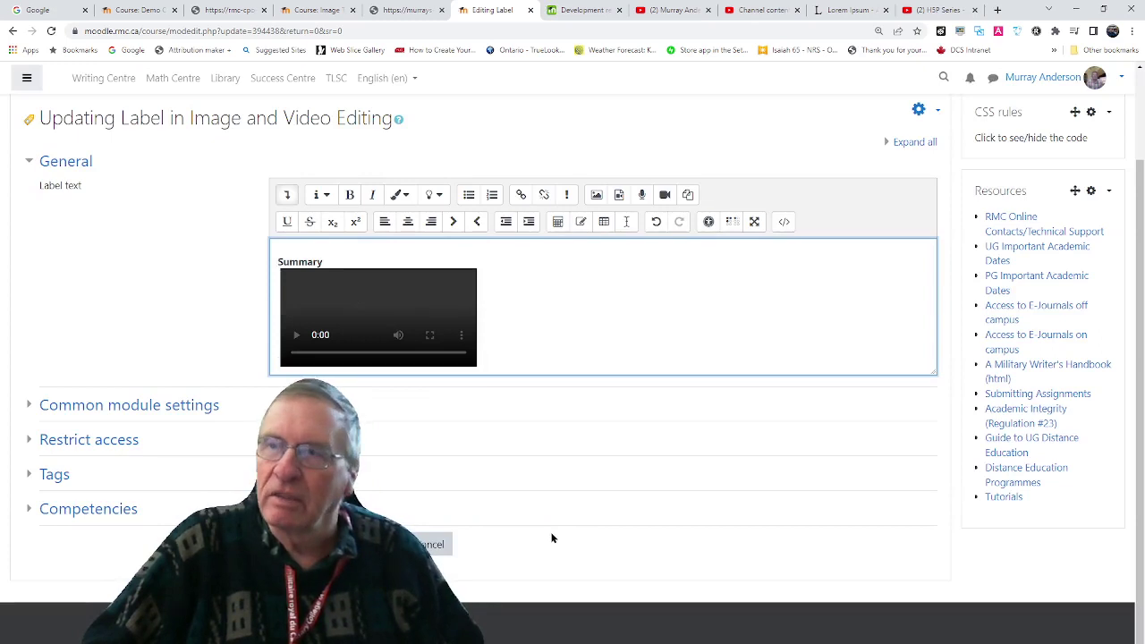
Inspect the embedded video and edit its HTML, adding an empty <div></div> pair directly before the video tag.
{"action": "right_click", "coordinate": [358, 328]}
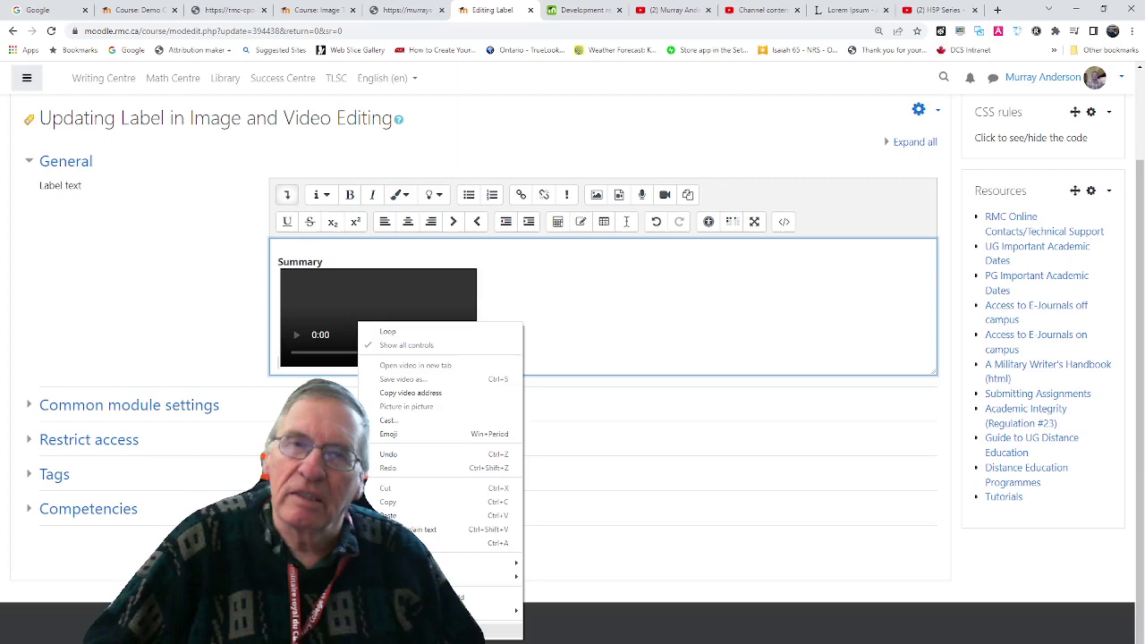
{"action": "left_click", "coordinate": [429, 631]}
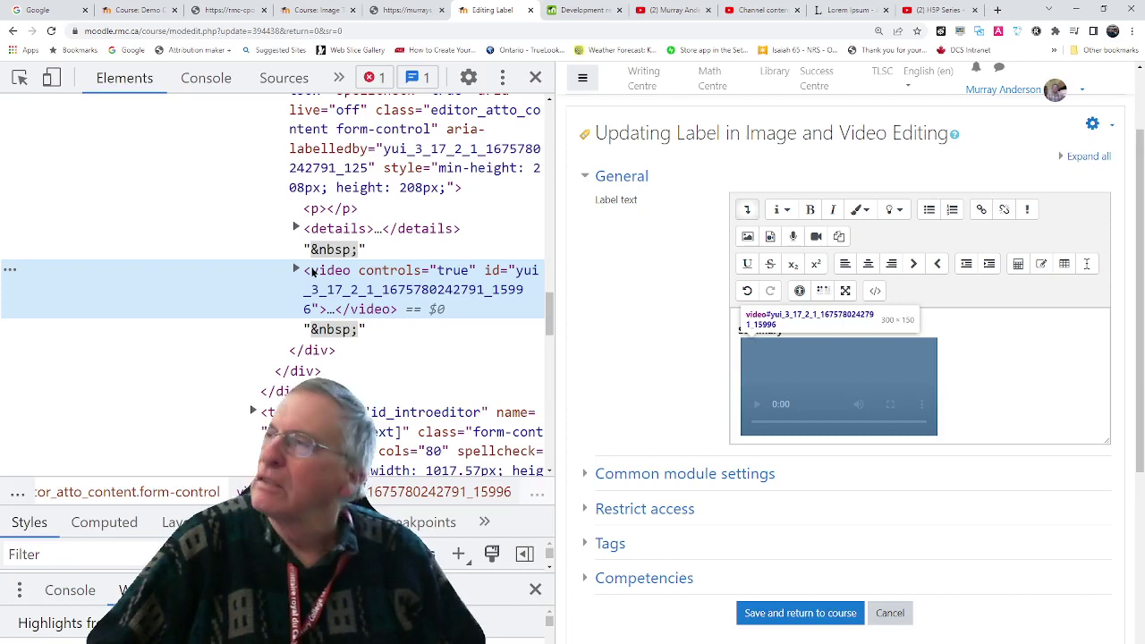
{"action": "right_click", "coordinate": [312, 272]}
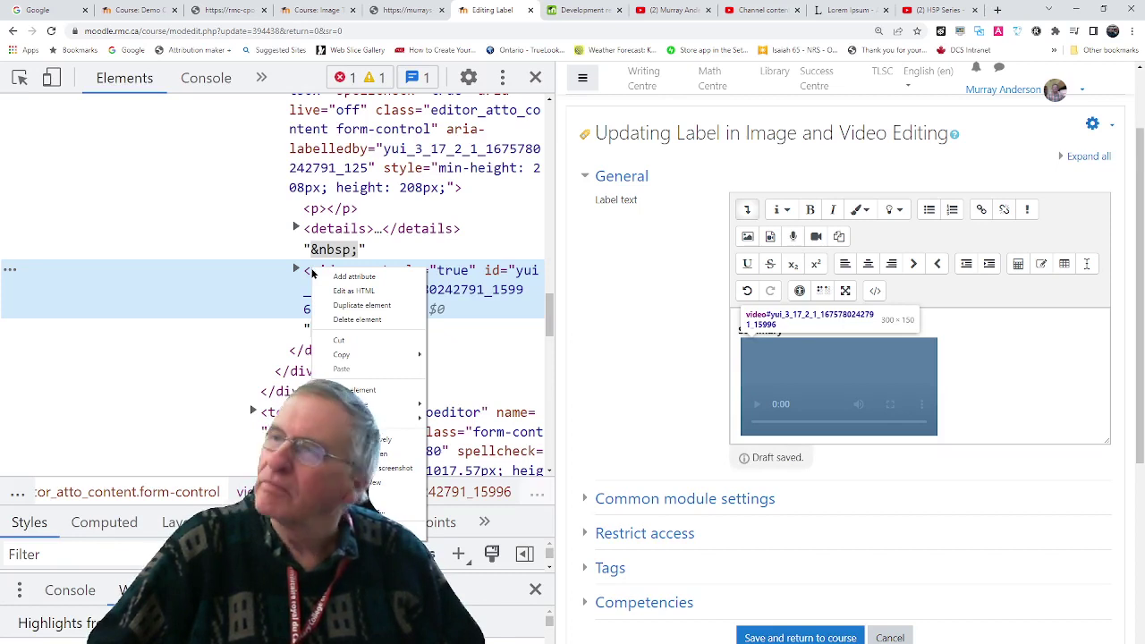
{"action": "left_click", "coordinate": [336, 290]}
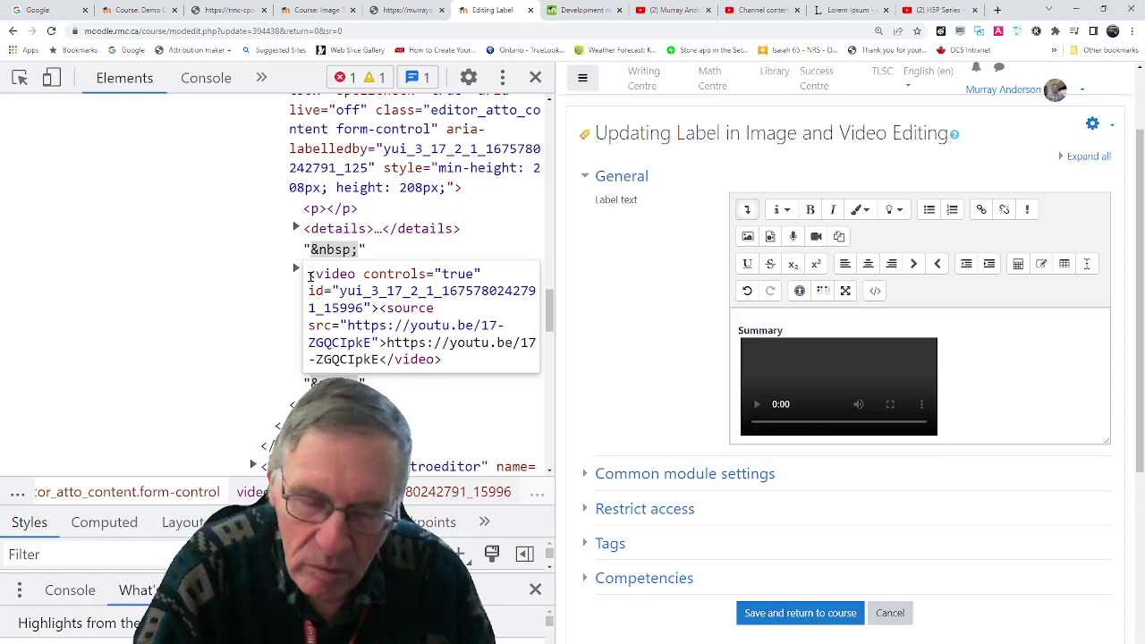
{"action": "left_click", "coordinate": [309, 276]}
{"action": "type", "text": "<div"}
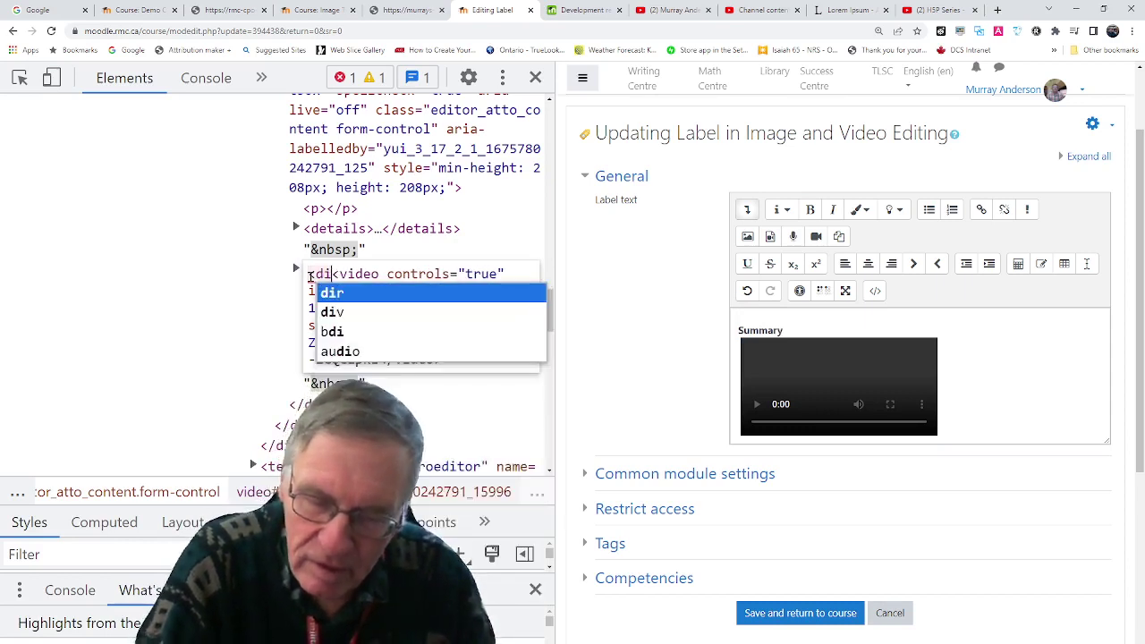
{"action": "type", "text": "></div><video"}
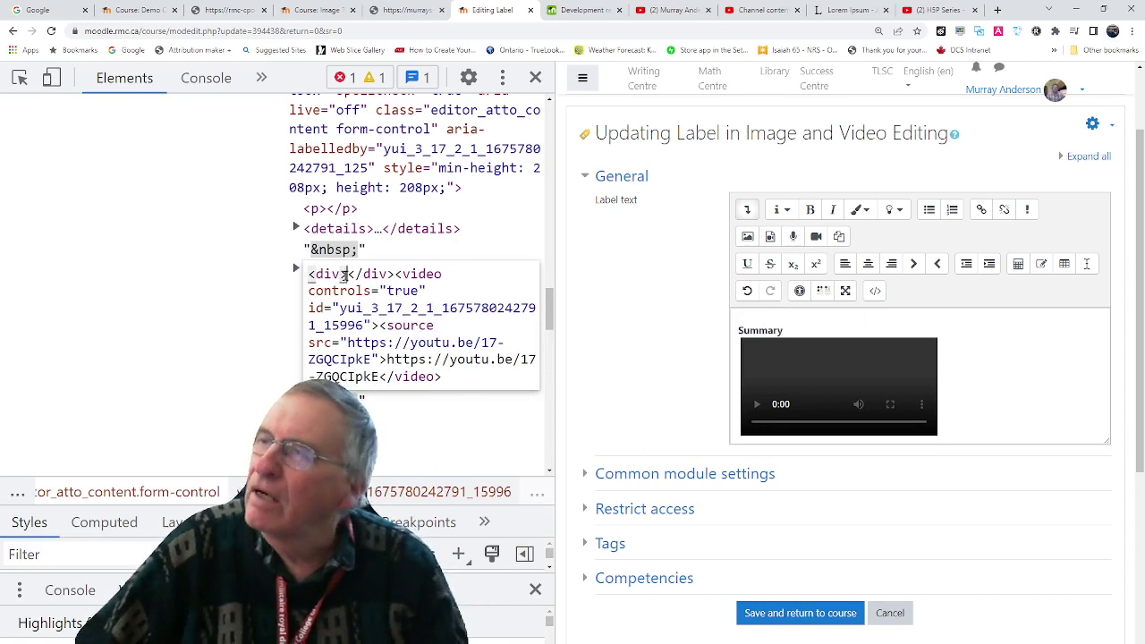
Move the closing </div> tag to after </video> so the div wraps the whole video element.
{"action": "left_click_drag", "start_coordinate": [348, 273], "coordinate": [393, 273]}
{"action": "key", "text": "ctrl+c"}
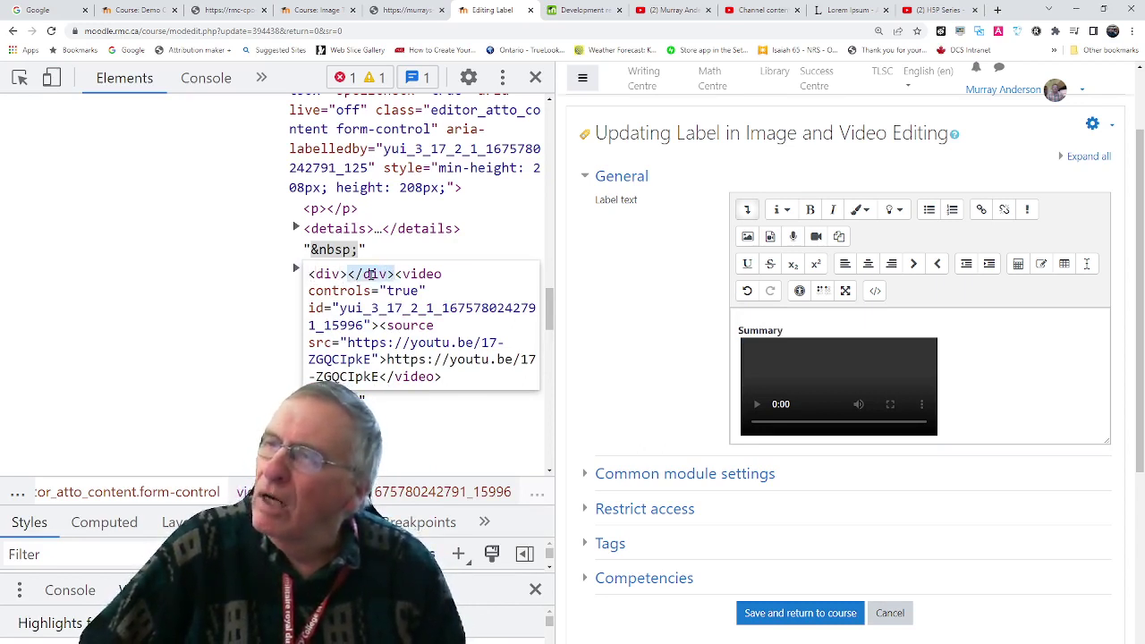
{"action": "right_click", "coordinate": [393, 276]}
{"action": "left_click", "coordinate": [399, 305]}
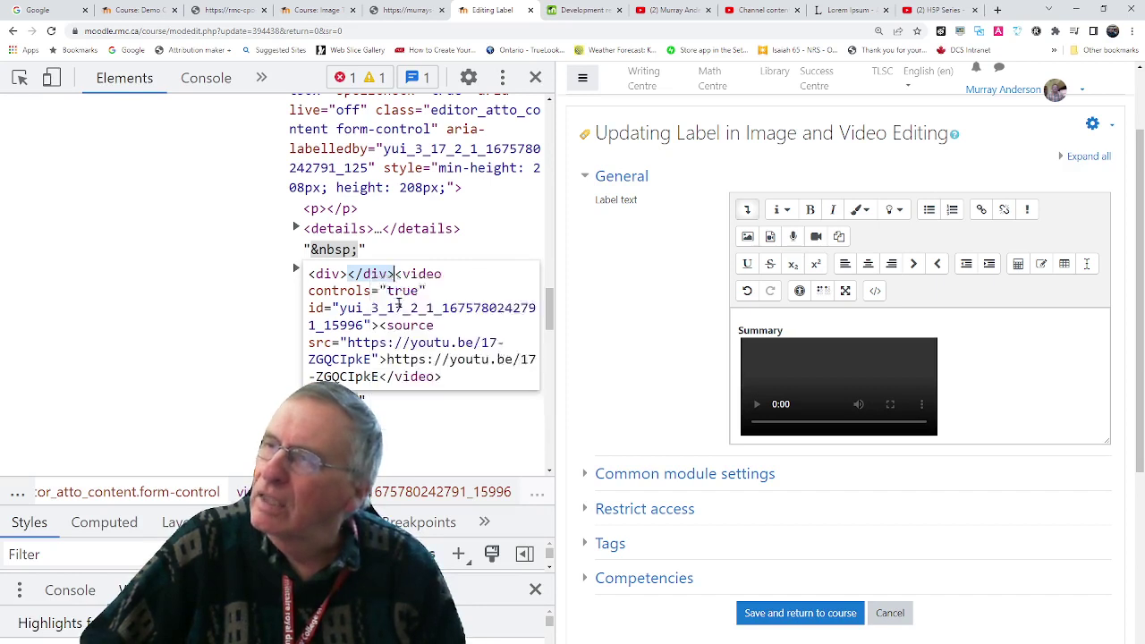
{"action": "left_click", "coordinate": [453, 360]}
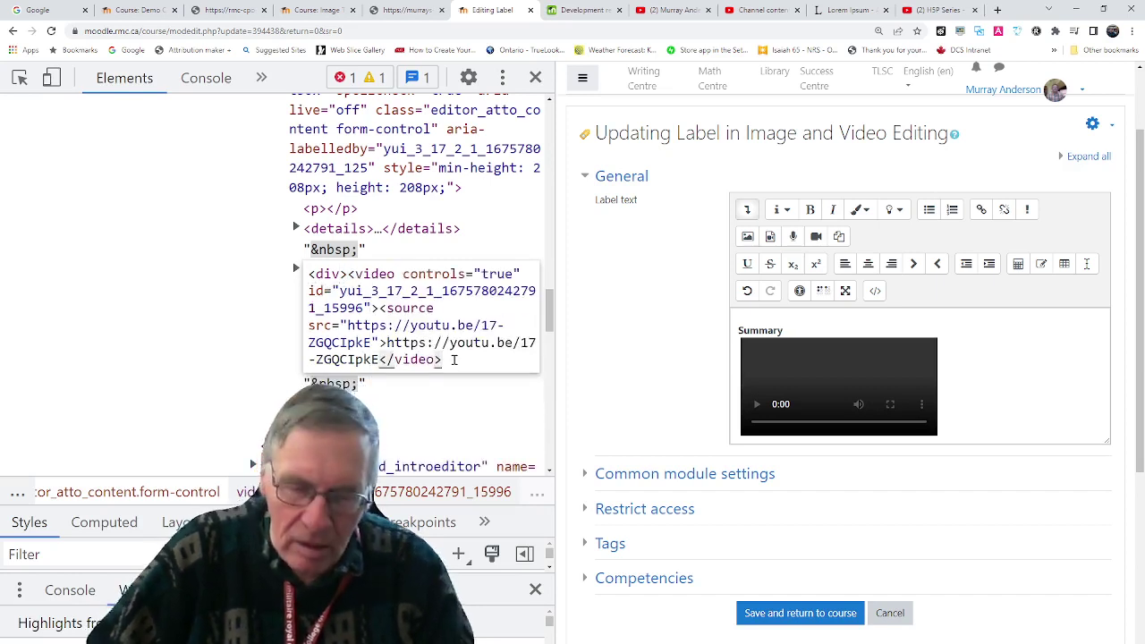
{"action": "key", "text": "ctrl+v"}
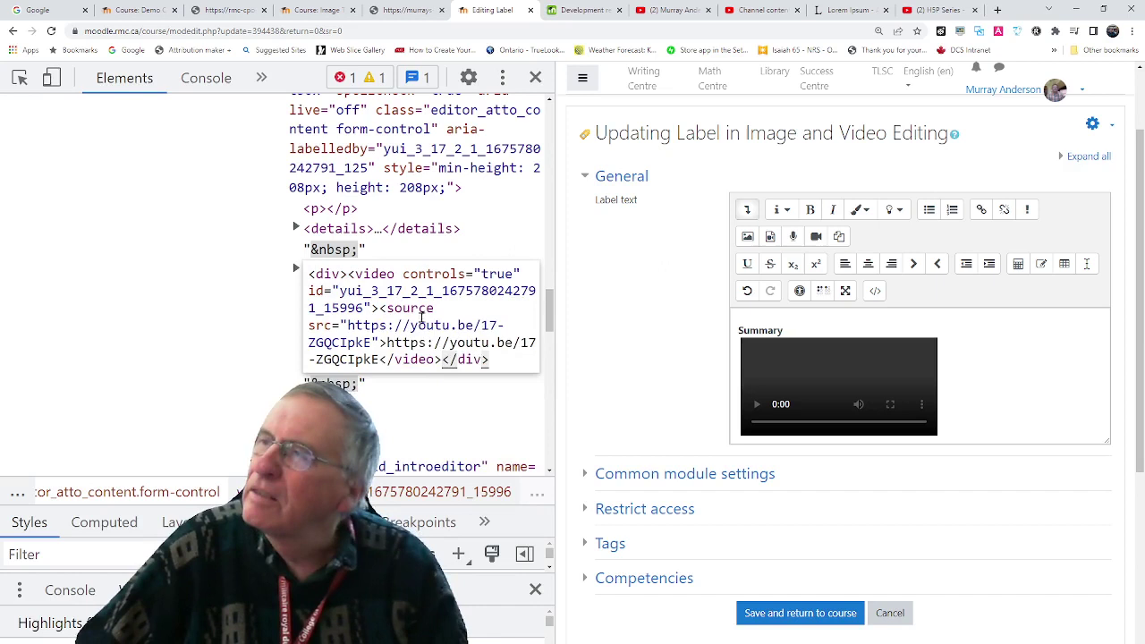
Add style="float:right;width:50%" to the div around the video and apply the HTML edit.
{"action": "left_click", "coordinate": [345, 273]}
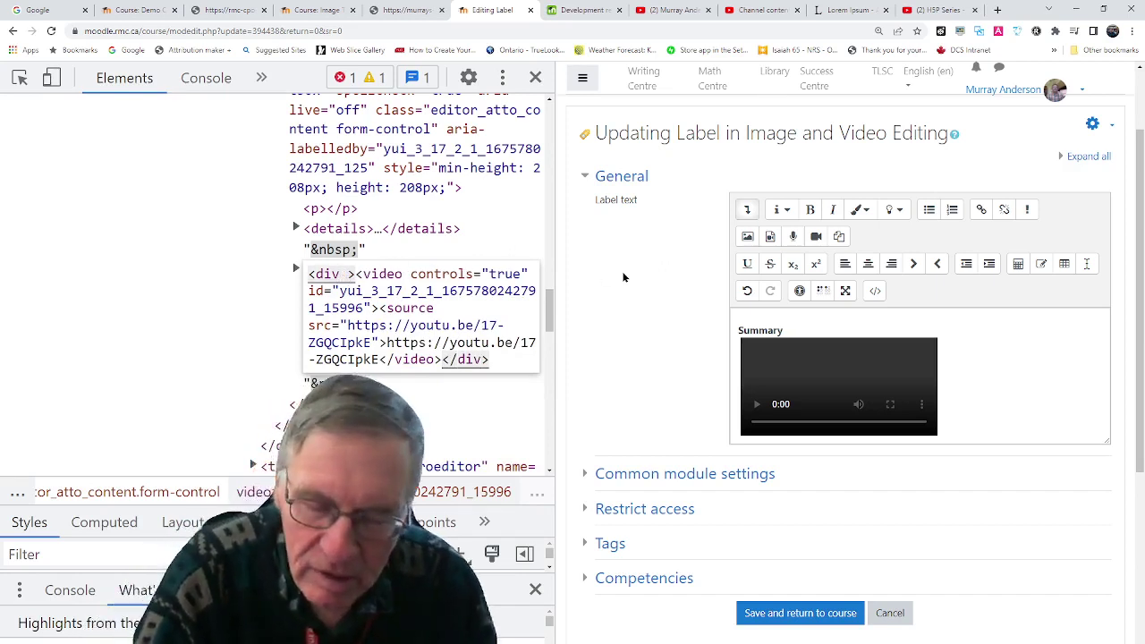
{"action": "type", "text": "style="}
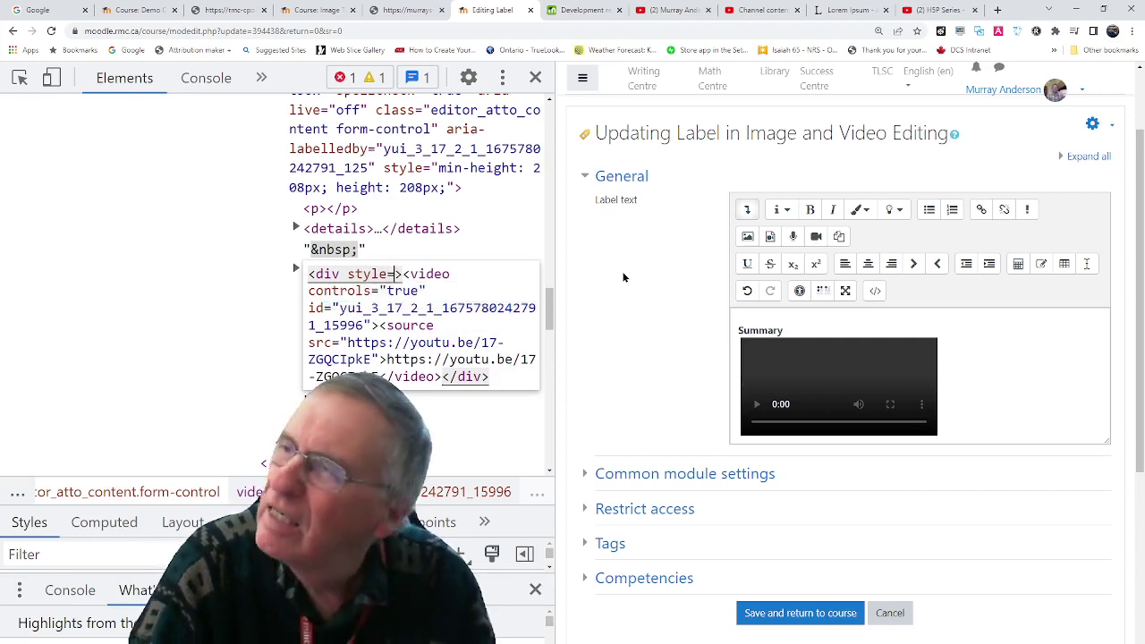
{"action": "type", "text": "\""}
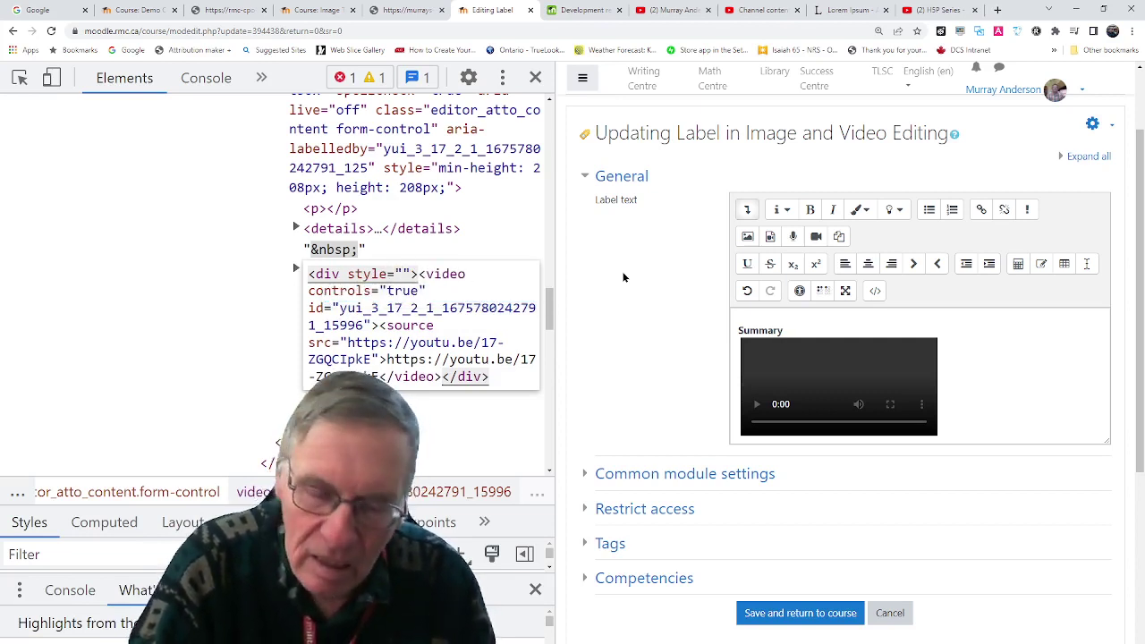
{"action": "type", "text": "floa"}
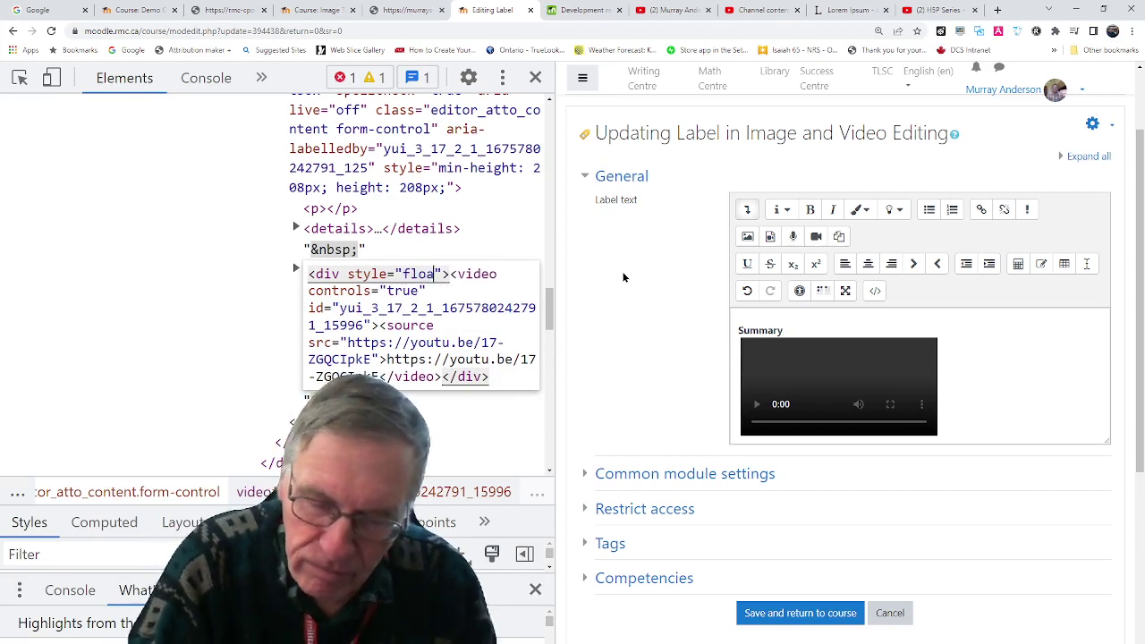
{"action": "type", "text": "t:"}
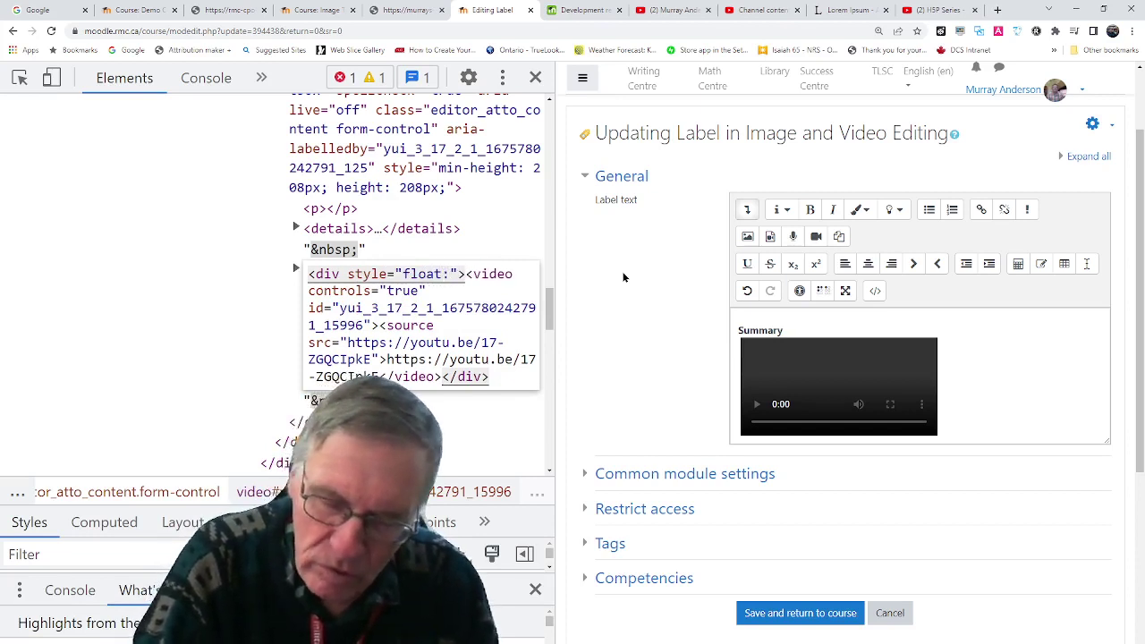
{"action": "type", "text": "right"}
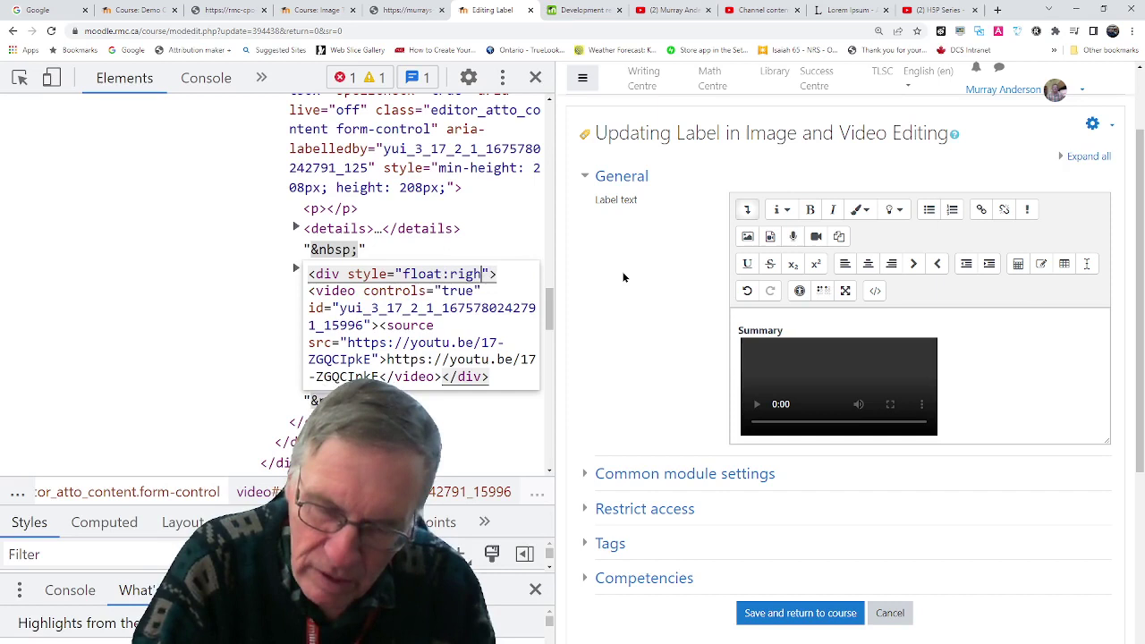
{"action": "type", "text": ";"}
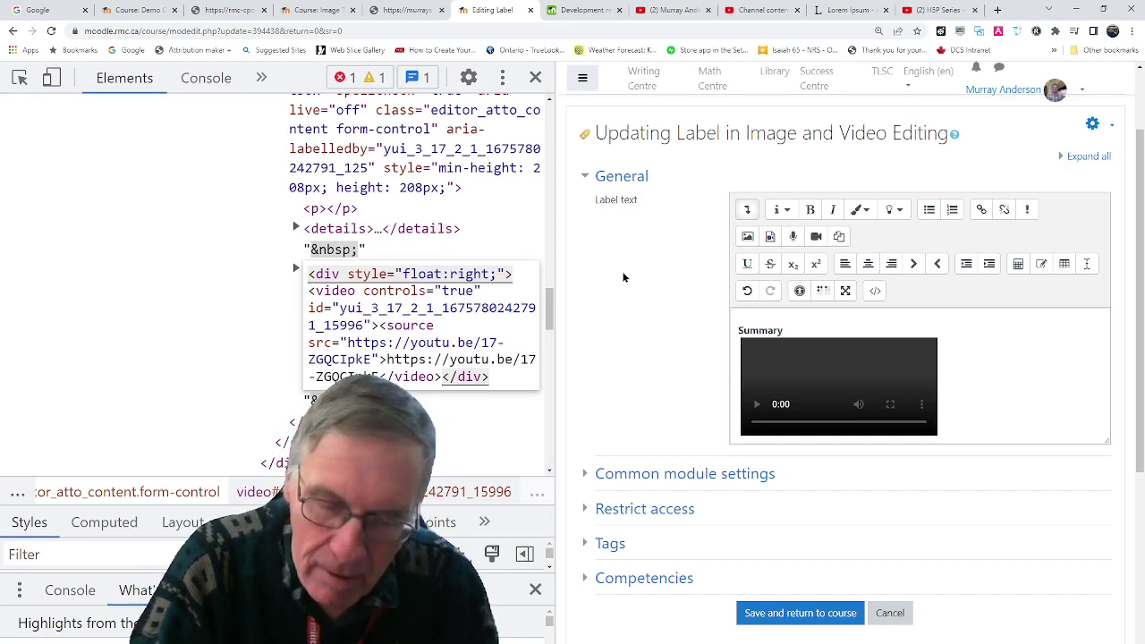
{"action": "type", "text": "width:"}
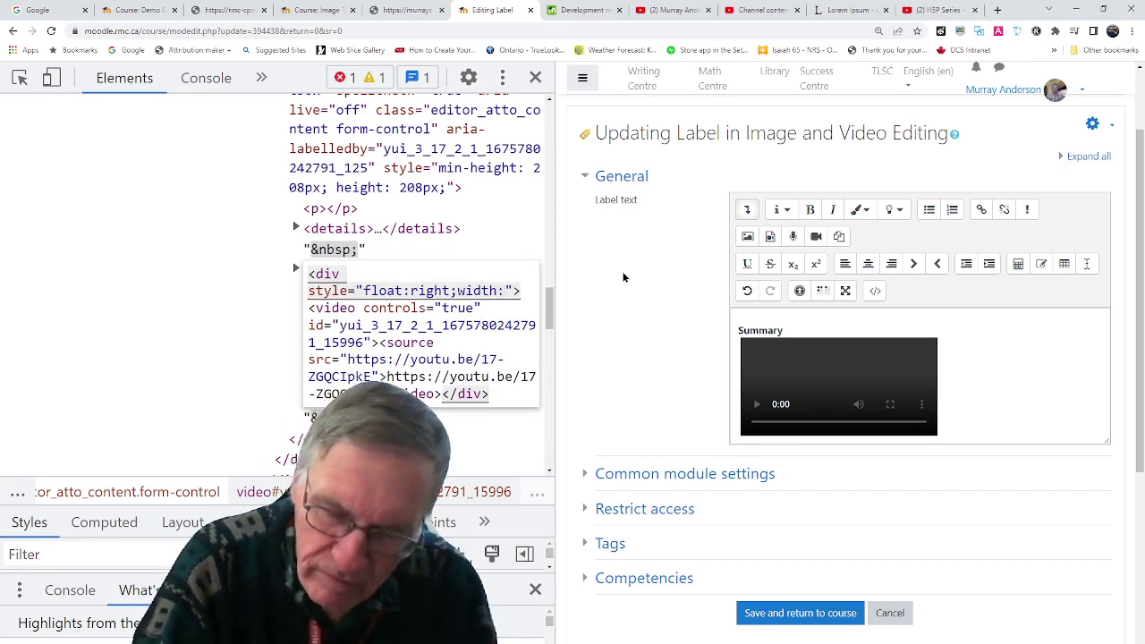
{"action": "type", "text": "50%"}
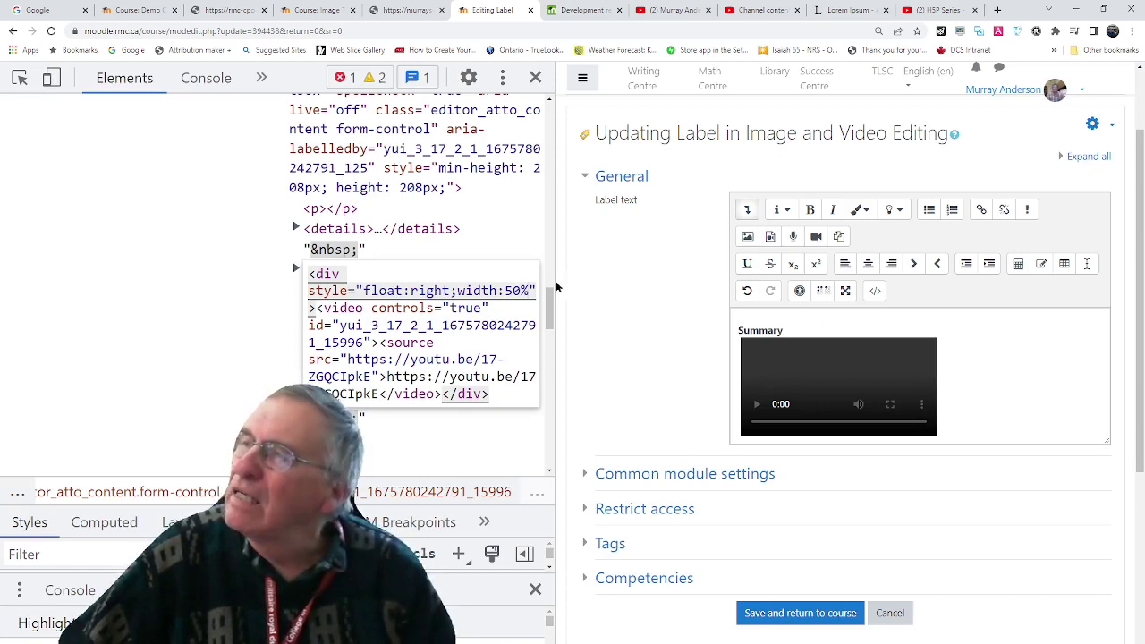
{"action": "left_click", "coordinate": [205, 321]}
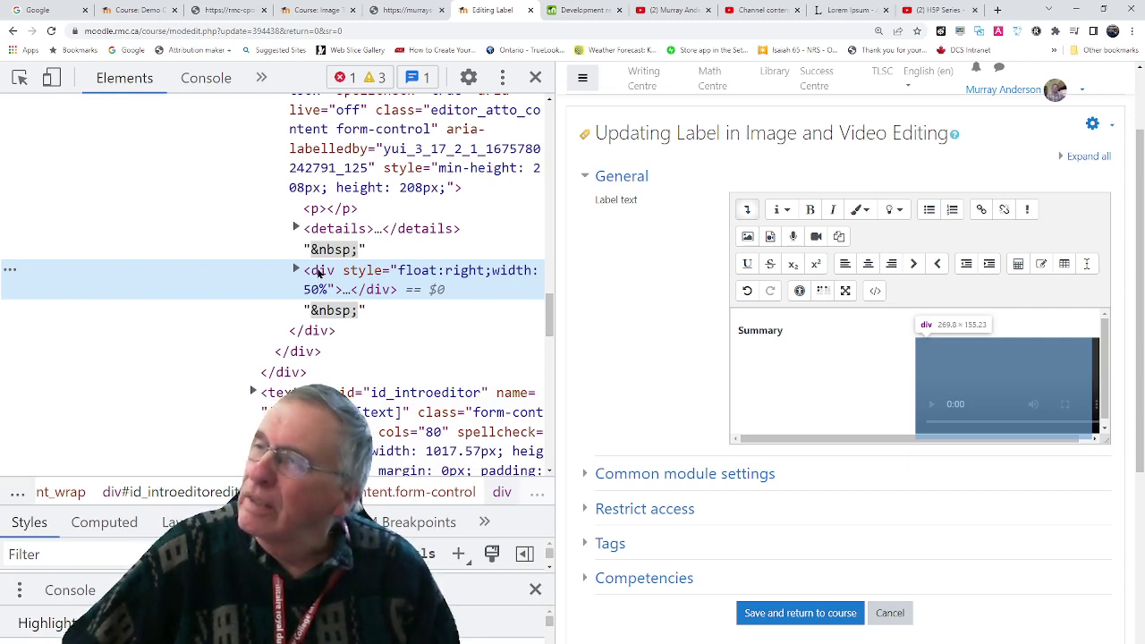
Copy the "At vero eos" passage from the lipsum.com page and add it after the video div's closing tag in the HTML.
{"action": "right_click", "coordinate": [320, 274]}
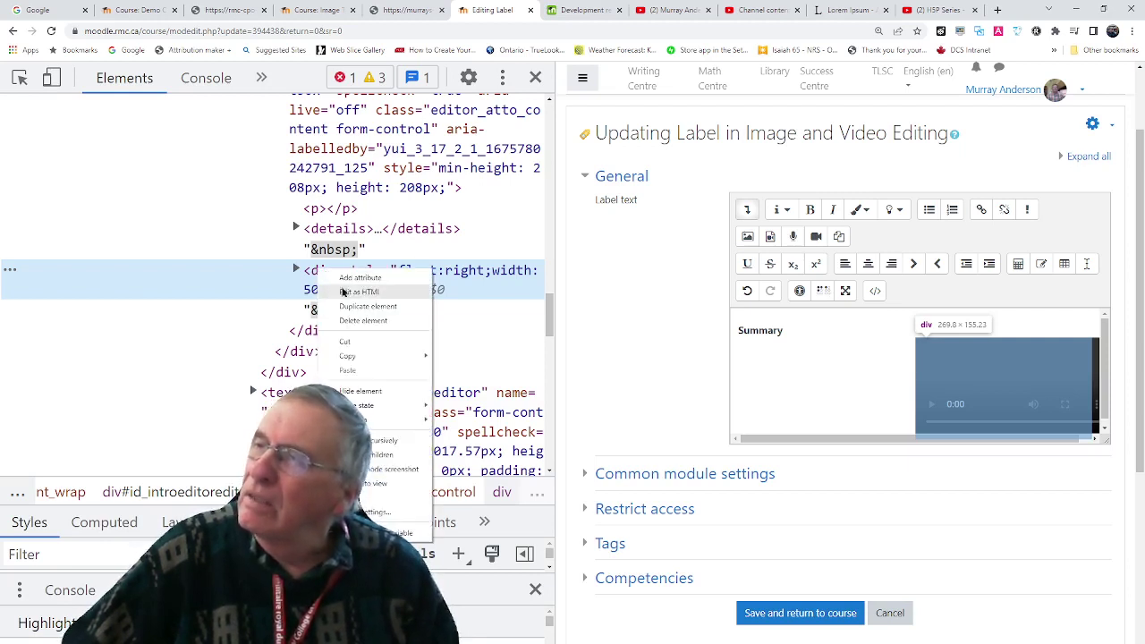
{"action": "left_click", "coordinate": [343, 291]}
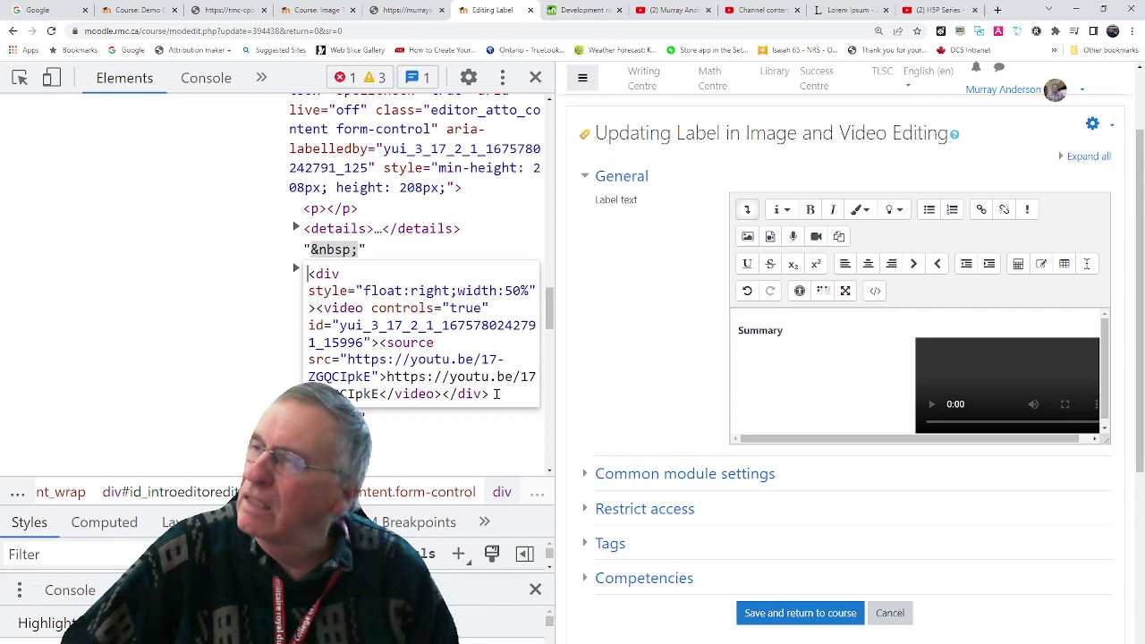
{"action": "left_click", "coordinate": [496, 394]}
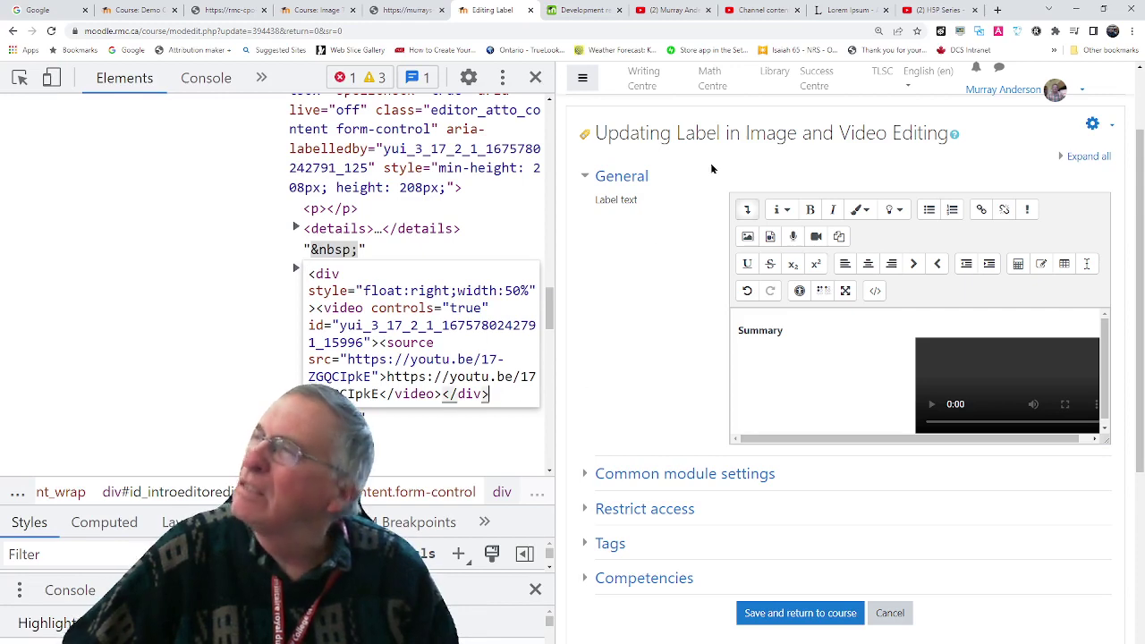
{"action": "left_click", "coordinate": [854, 10]}
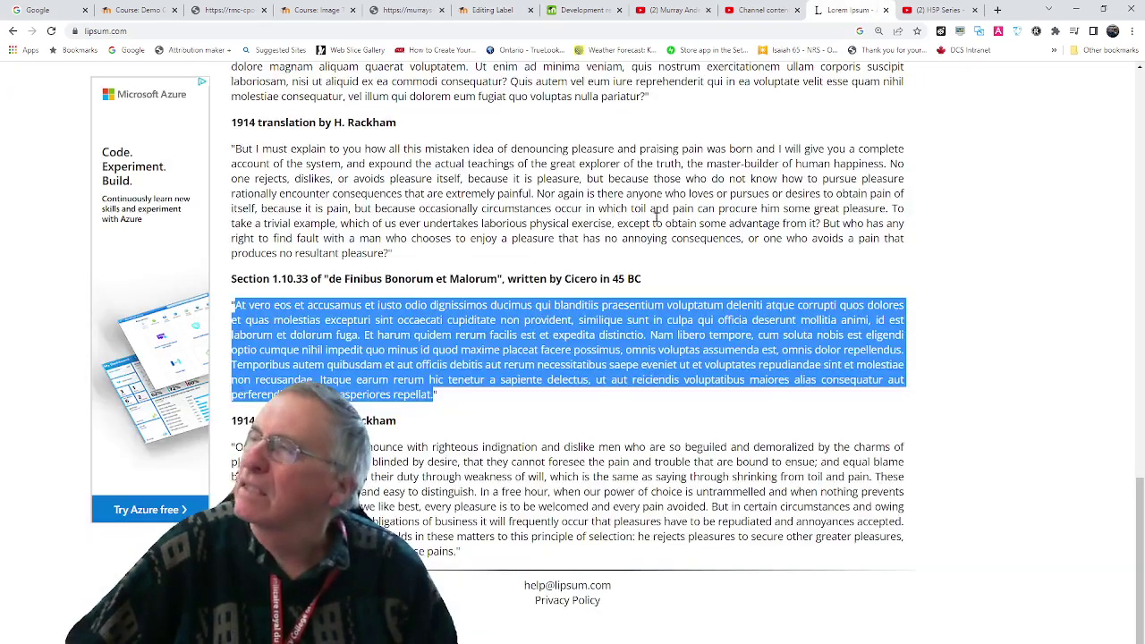
{"action": "right_click", "coordinate": [519, 349]}
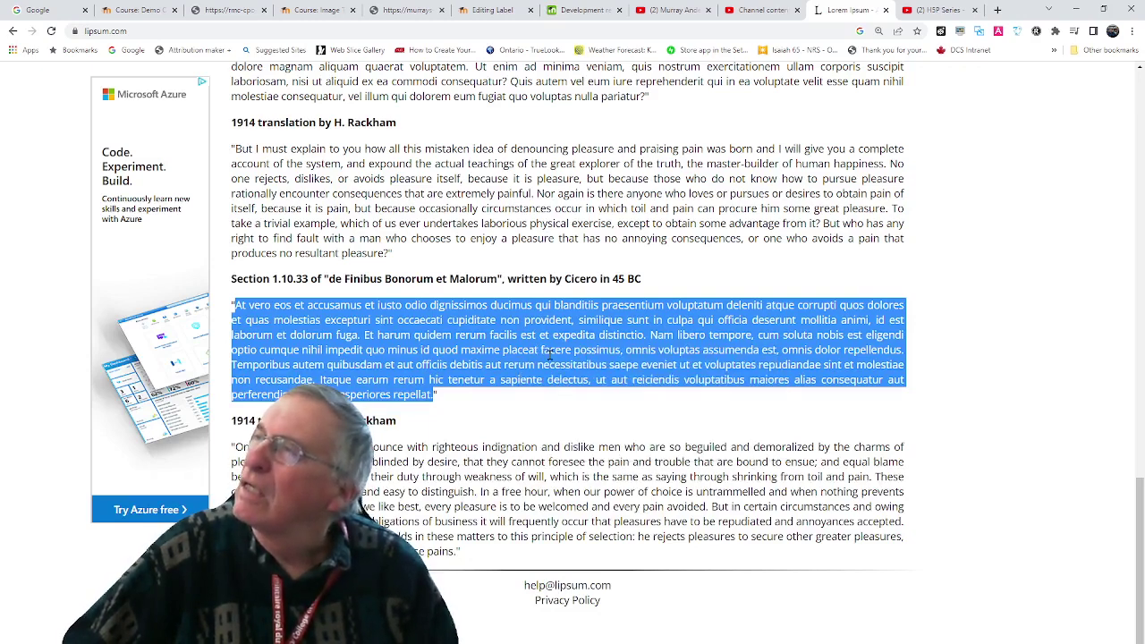
{"action": "left_click", "coordinate": [492, 9]}
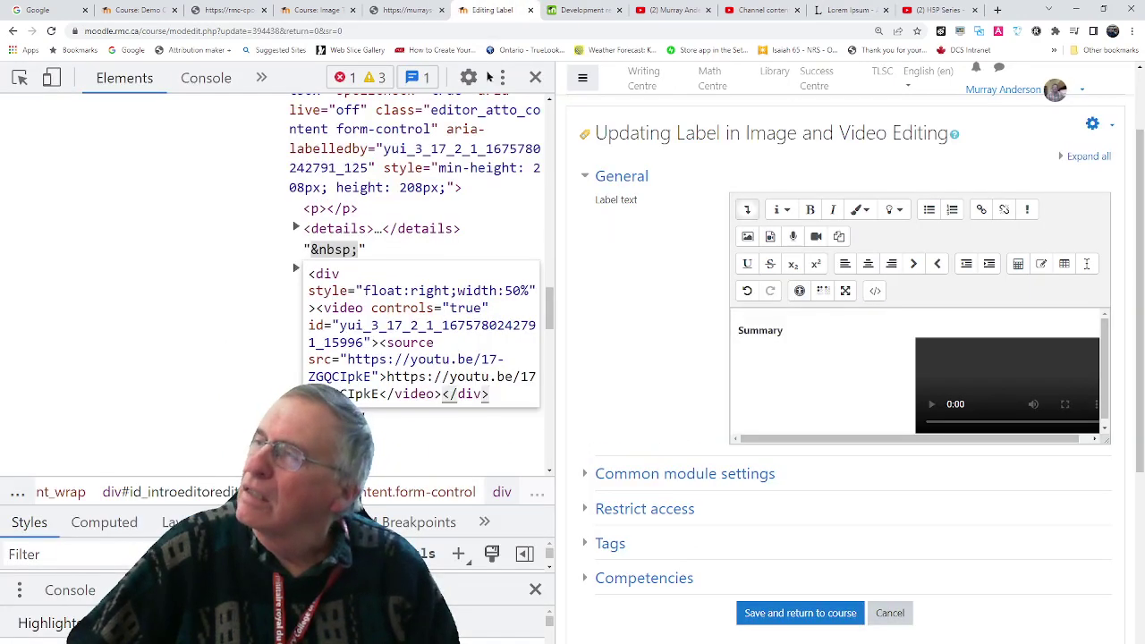
{"action": "right_click", "coordinate": [494, 402]}
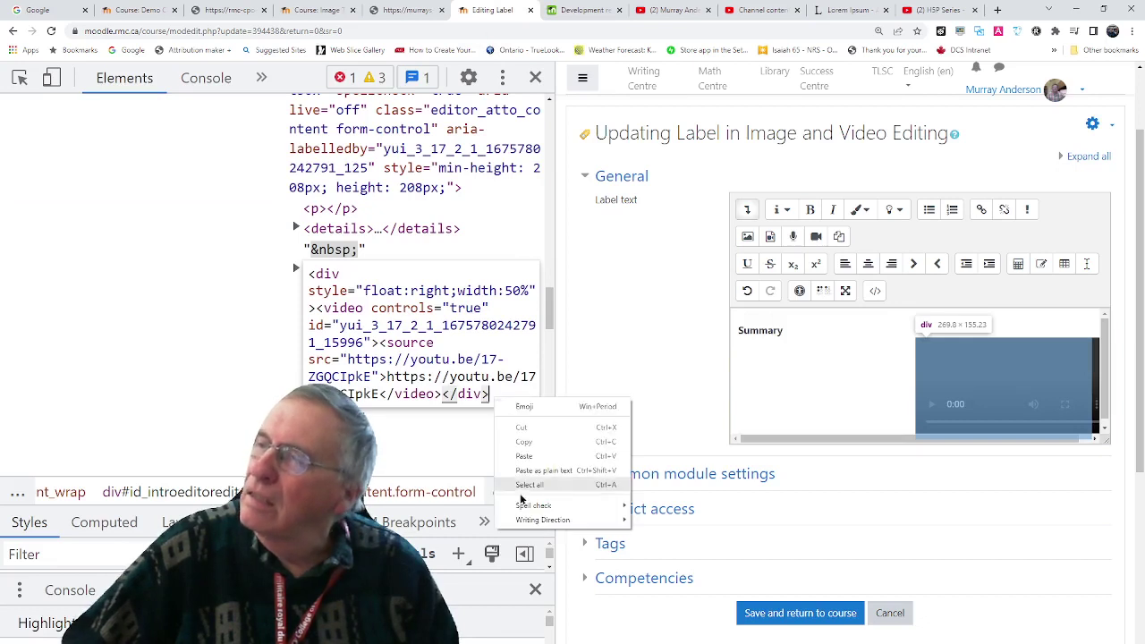
{"action": "left_click", "coordinate": [523, 458]}
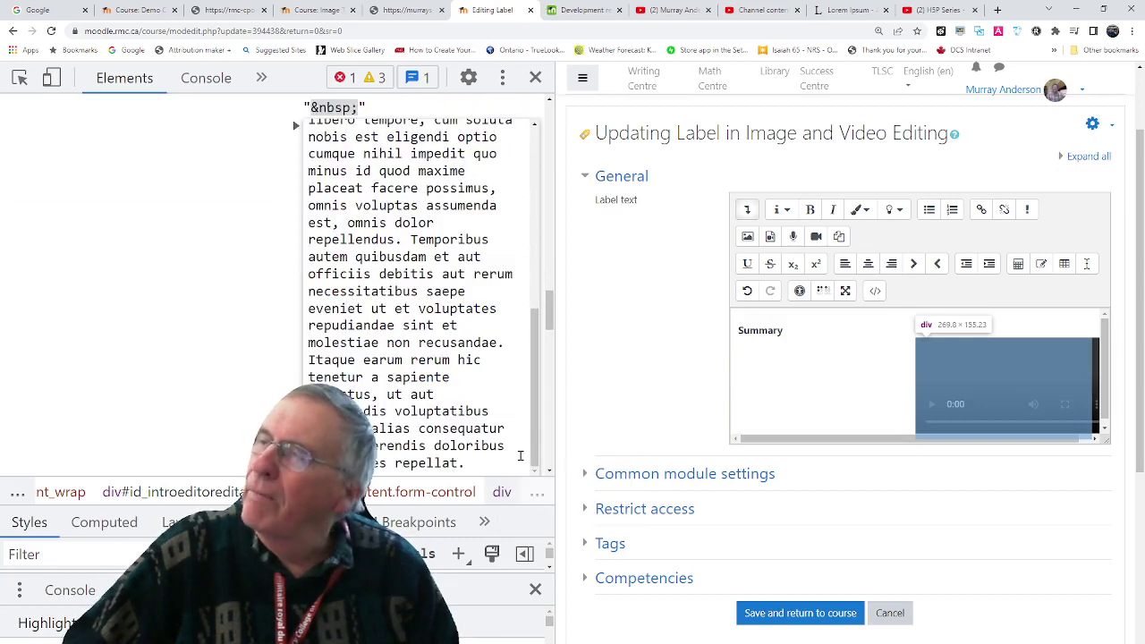
{"action": "left_click", "coordinate": [106, 297]}
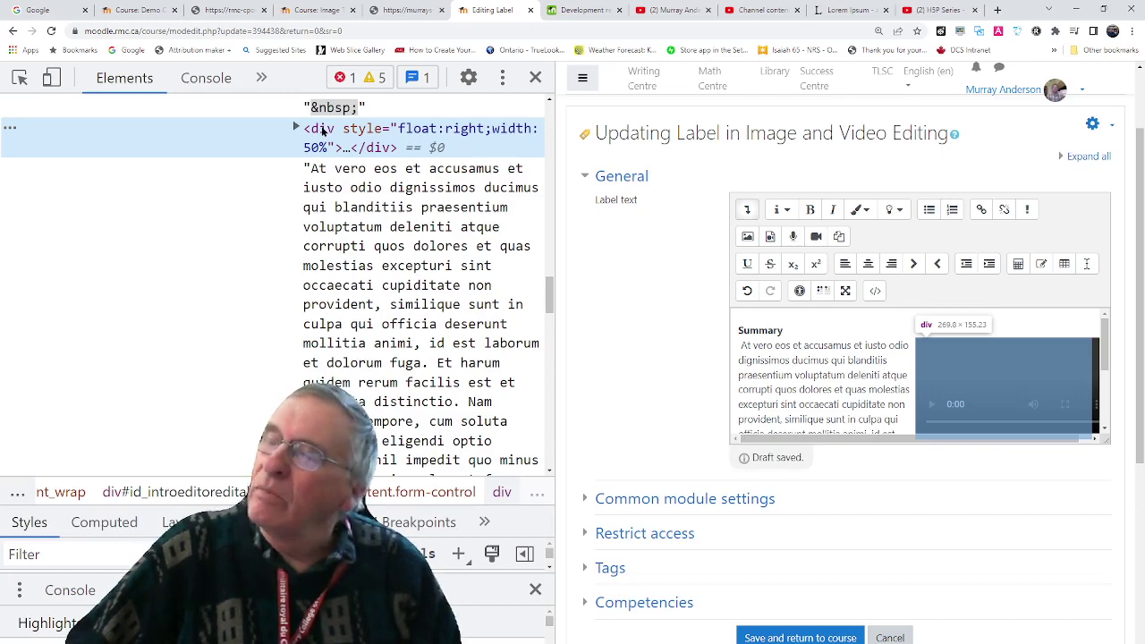
Edit the video div's HTML to add a nested <div> after </video> containing the caption of the author's name plus "Video from Youtube".
{"action": "scroll", "coordinate": [908, 382], "scroll_direction": "down", "scroll_amount": 2}
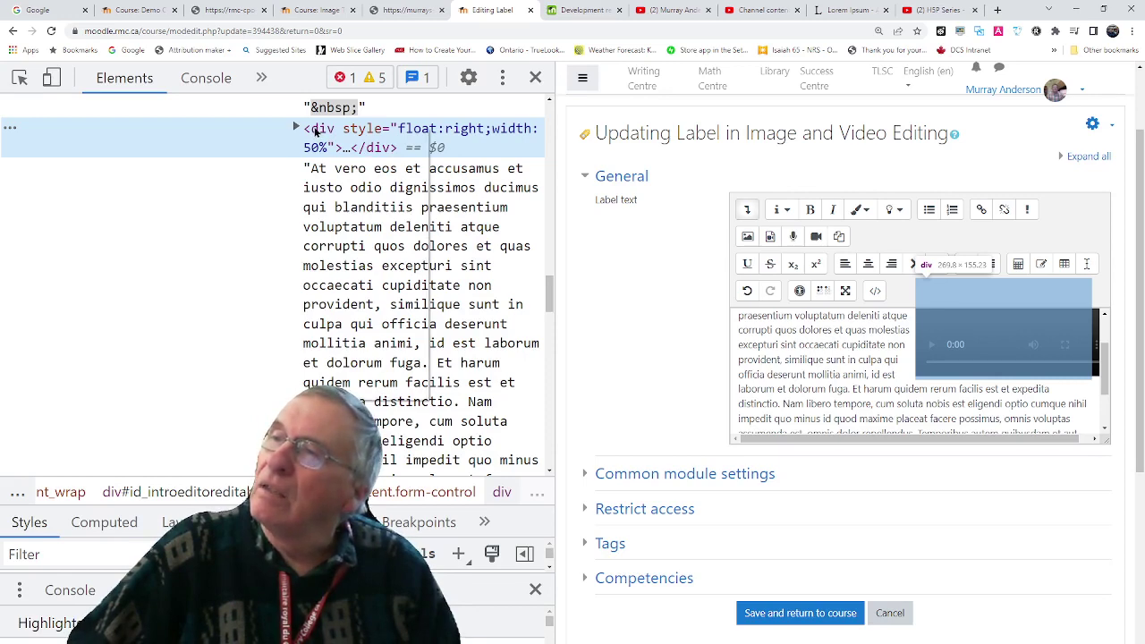
{"action": "right_click", "coordinate": [315, 132]}
{"action": "left_click", "coordinate": [334, 147]}
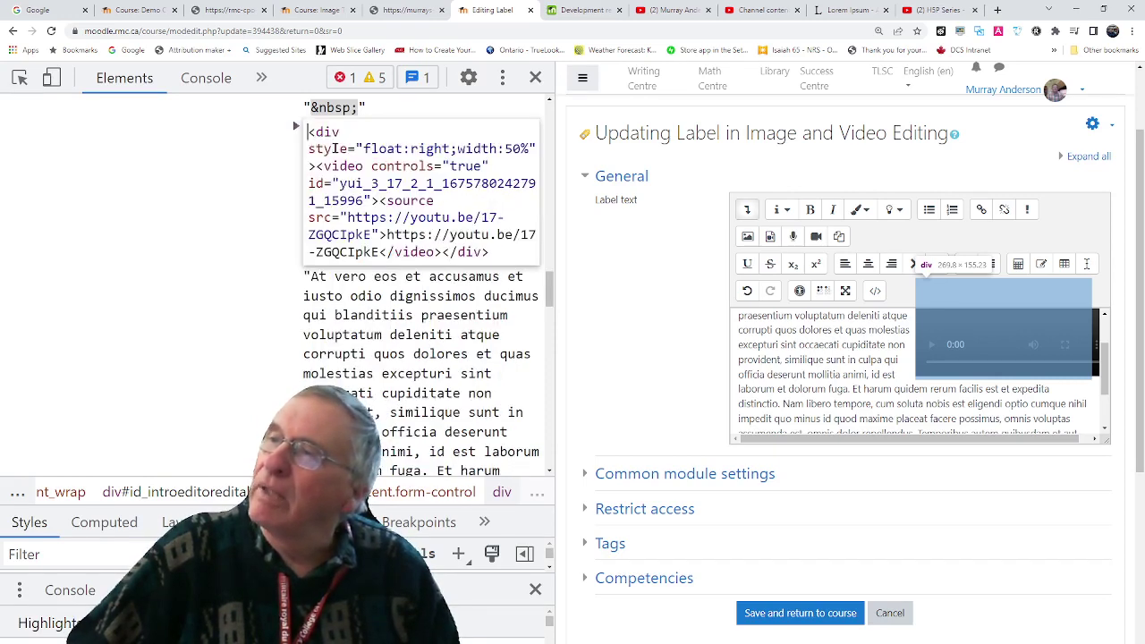
{"action": "left_click", "coordinate": [442, 252]}
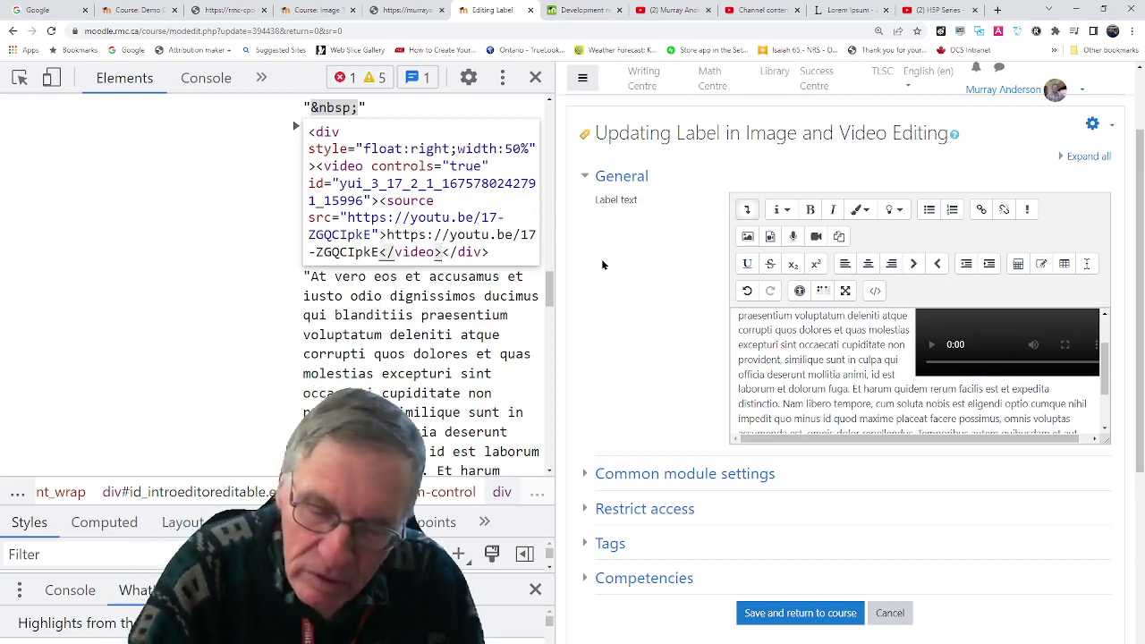
{"action": "type", "text": "<div>"}
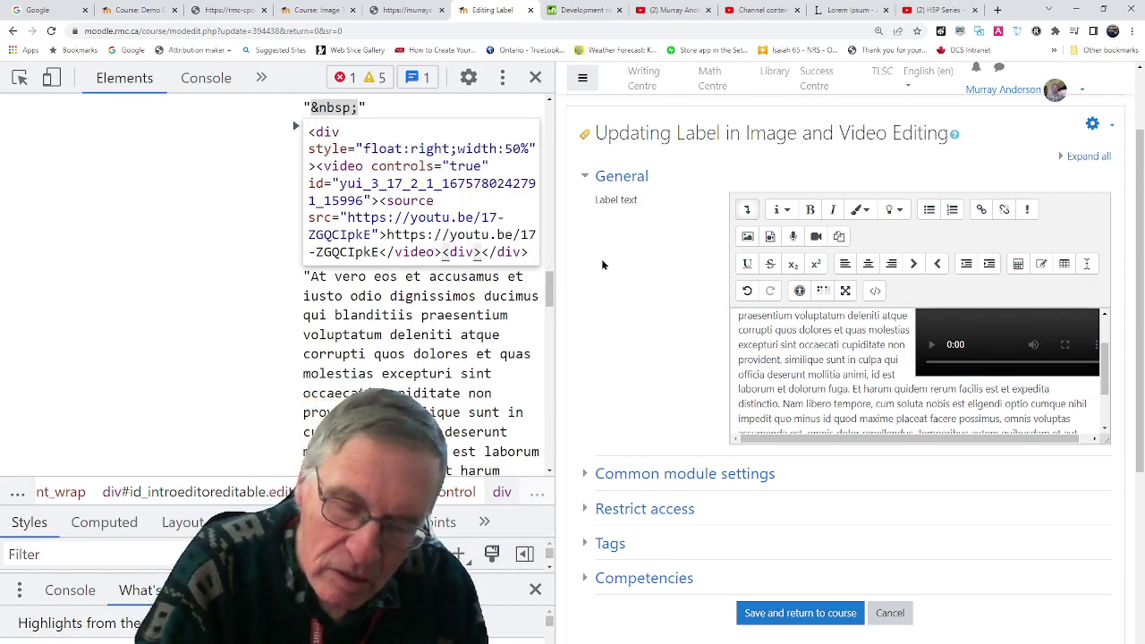
{"action": "type", "text": "Chris "}
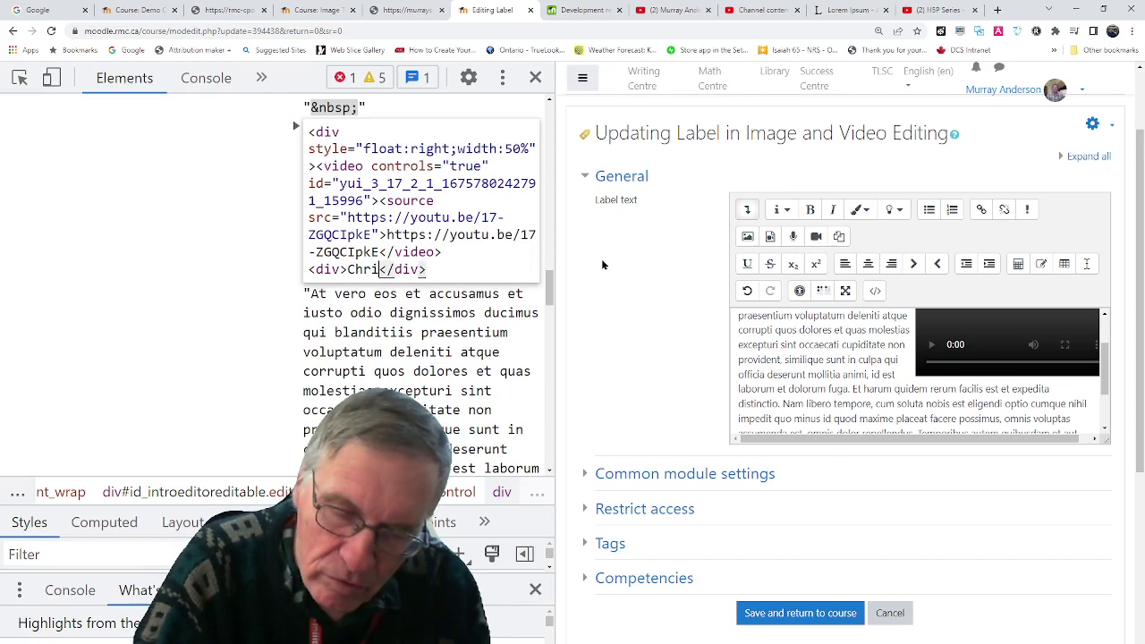
{"action": "type", "text": "Richter"}
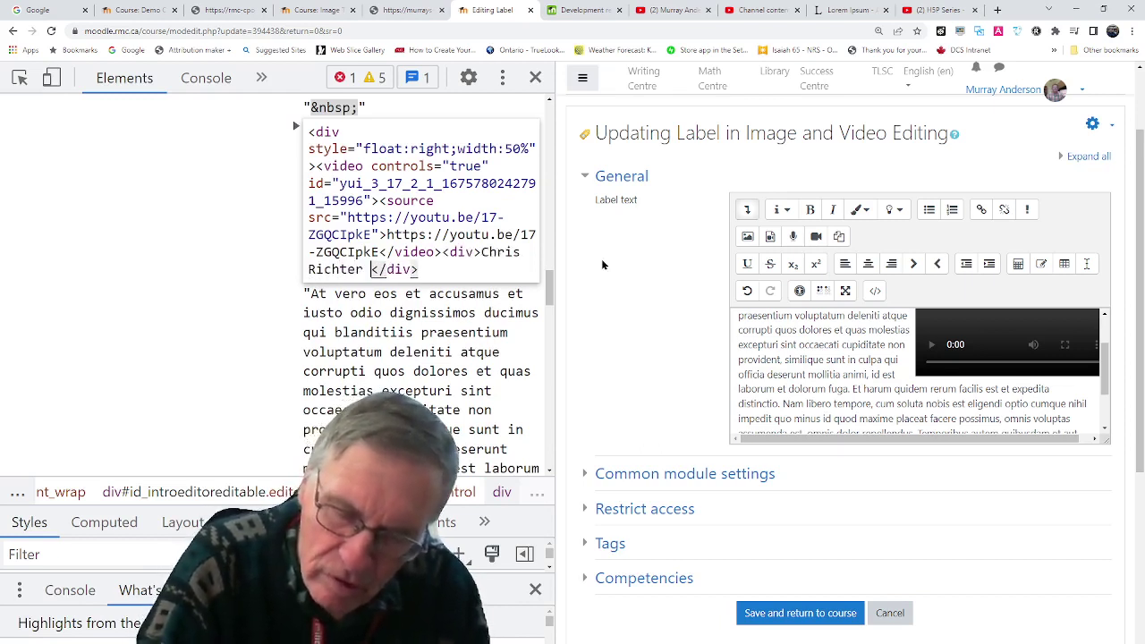
{"action": "type", "text": " Vid"}
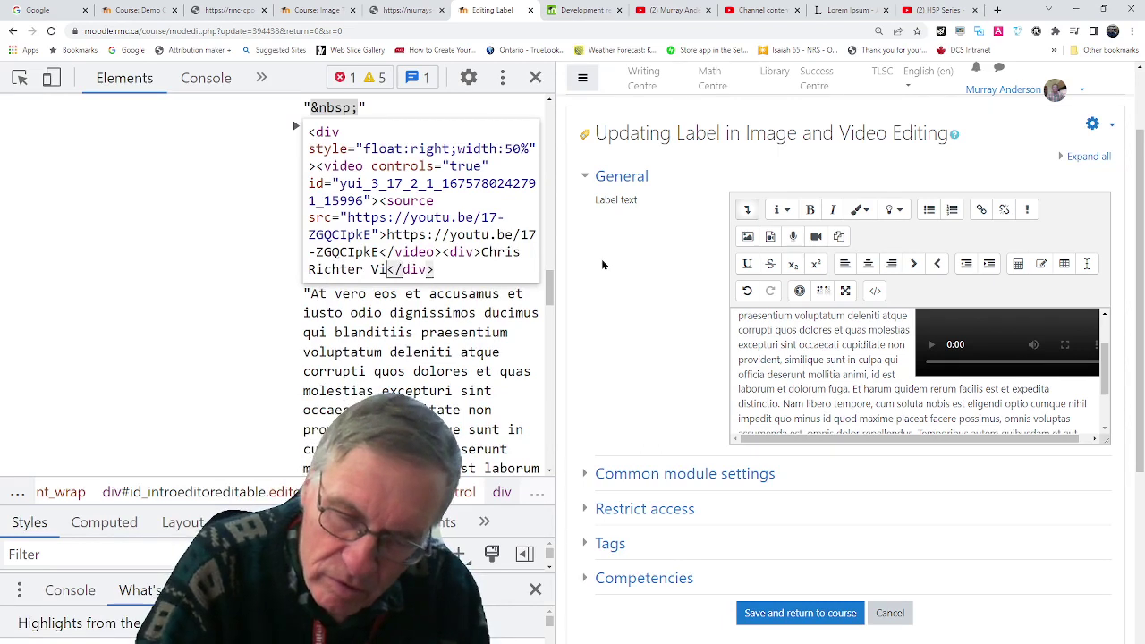
{"action": "type", "text": "eo"}
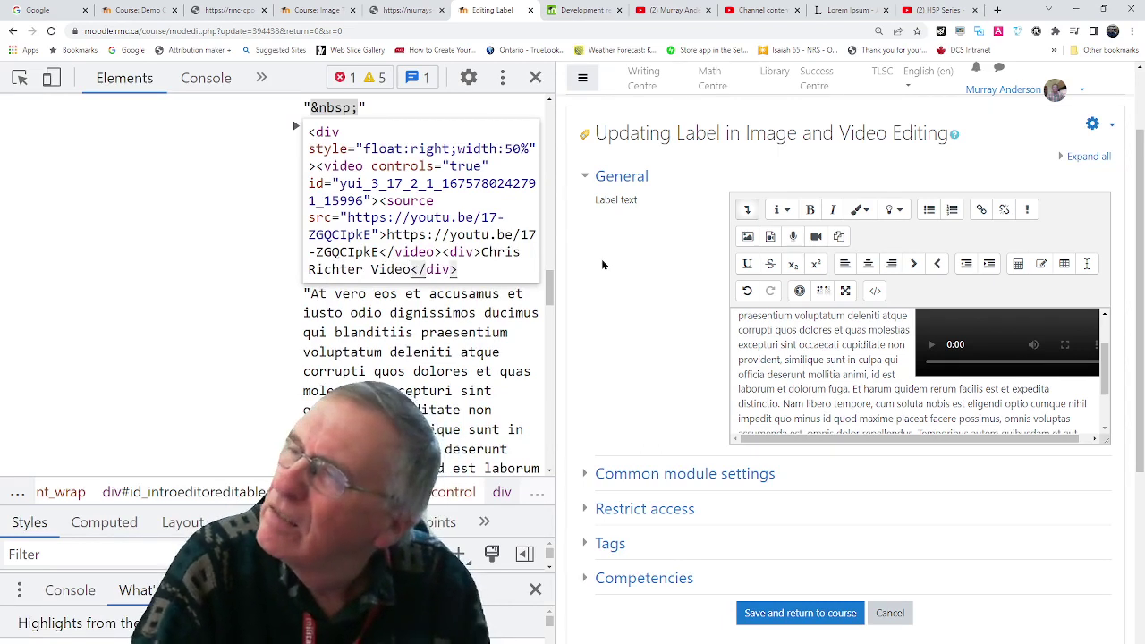
{"action": "type", "text": " fro"}
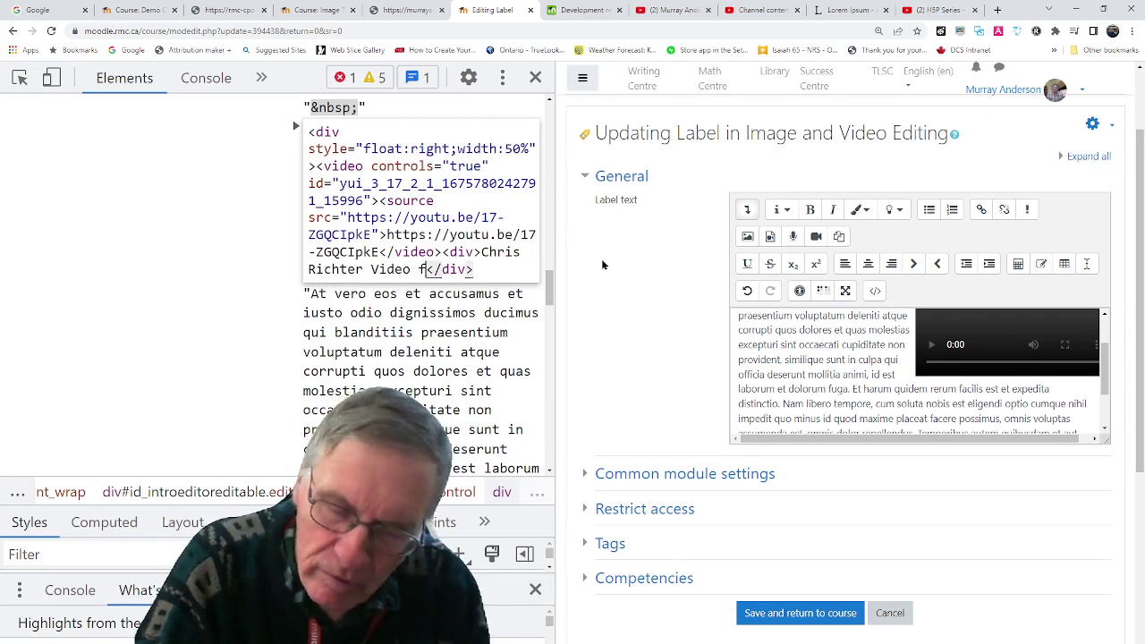
{"action": "type", "text": "m You"}
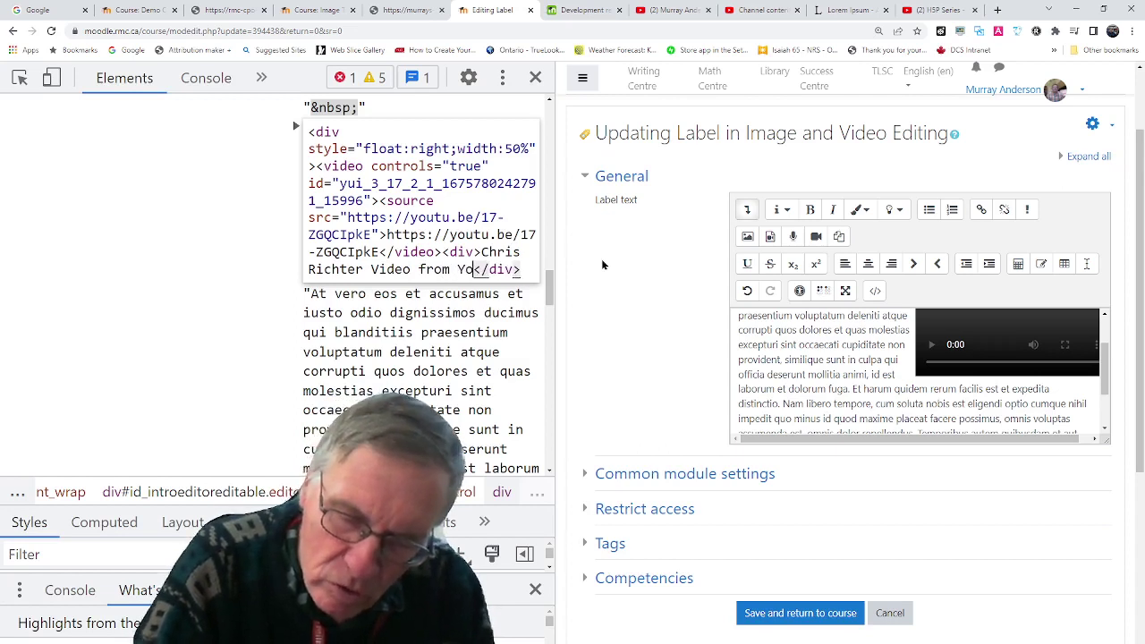
{"action": "type", "text": "tube"}
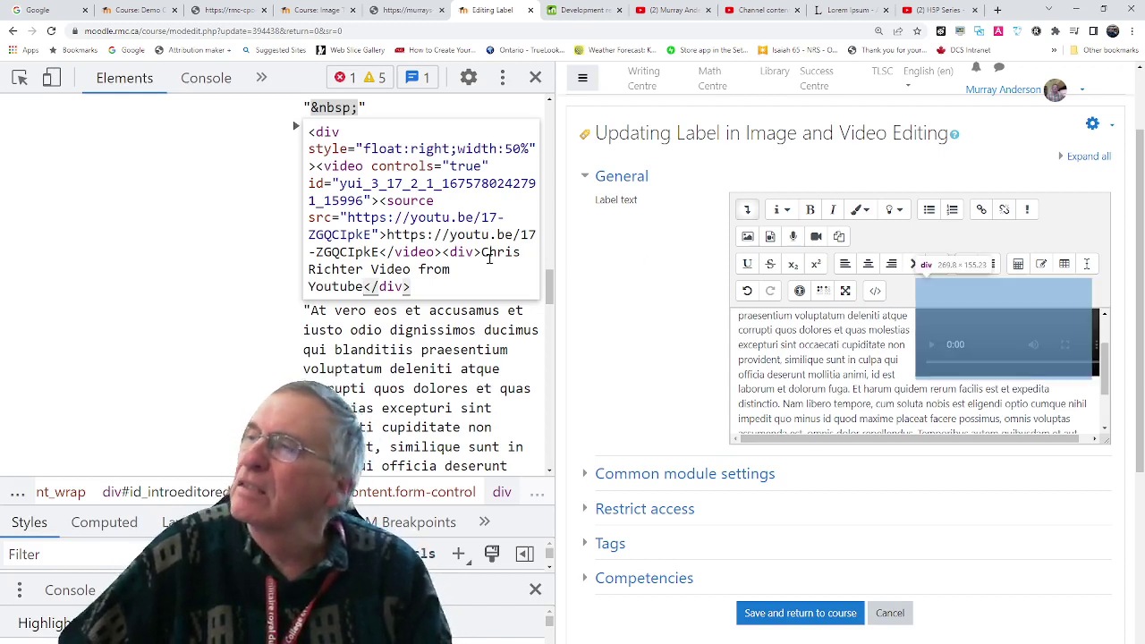
{"action": "left_click", "coordinate": [140, 249]}
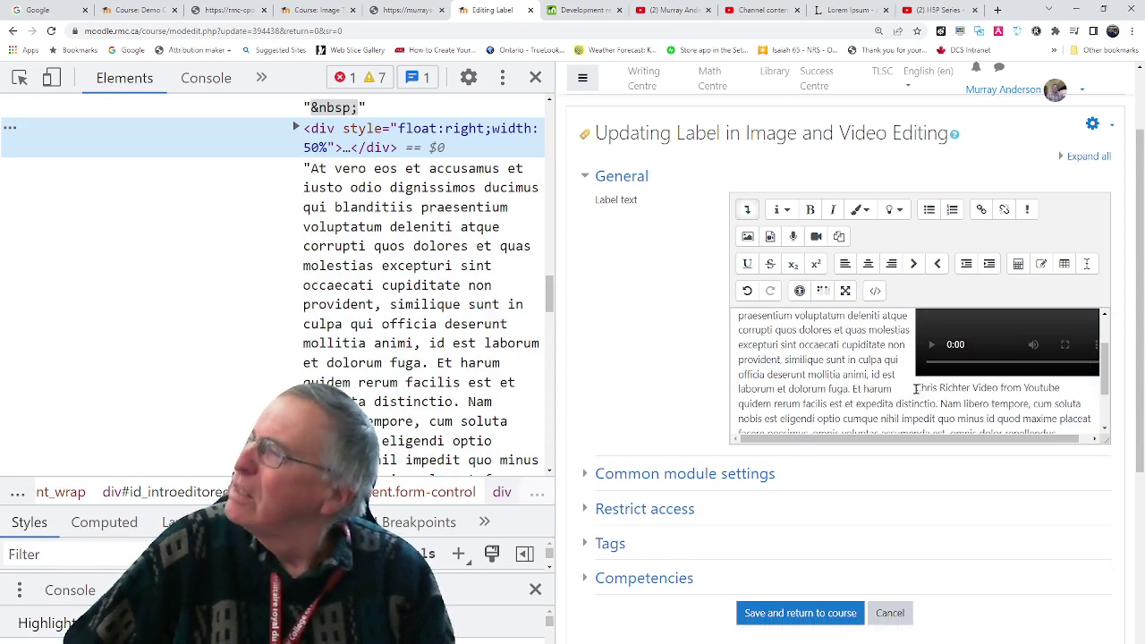
Make the caption under the video bold and expand the floated div and its nested caption div in the HTML.
{"action": "left_click_drag", "start_coordinate": [915, 389], "coordinate": [1059, 386]}
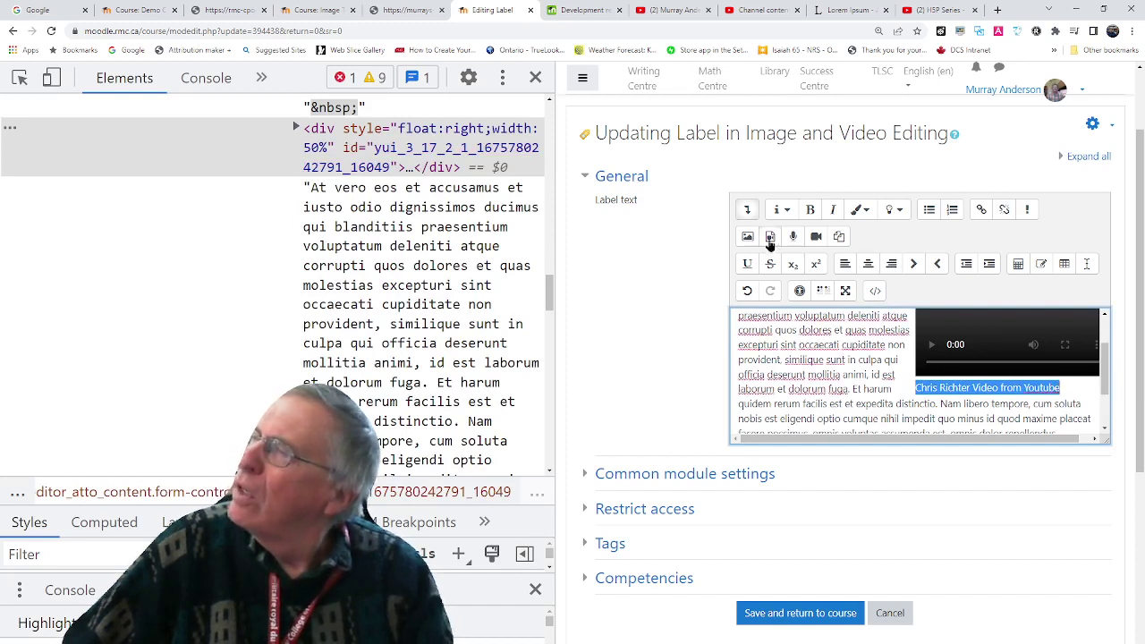
{"action": "left_click", "coordinate": [809, 211]}
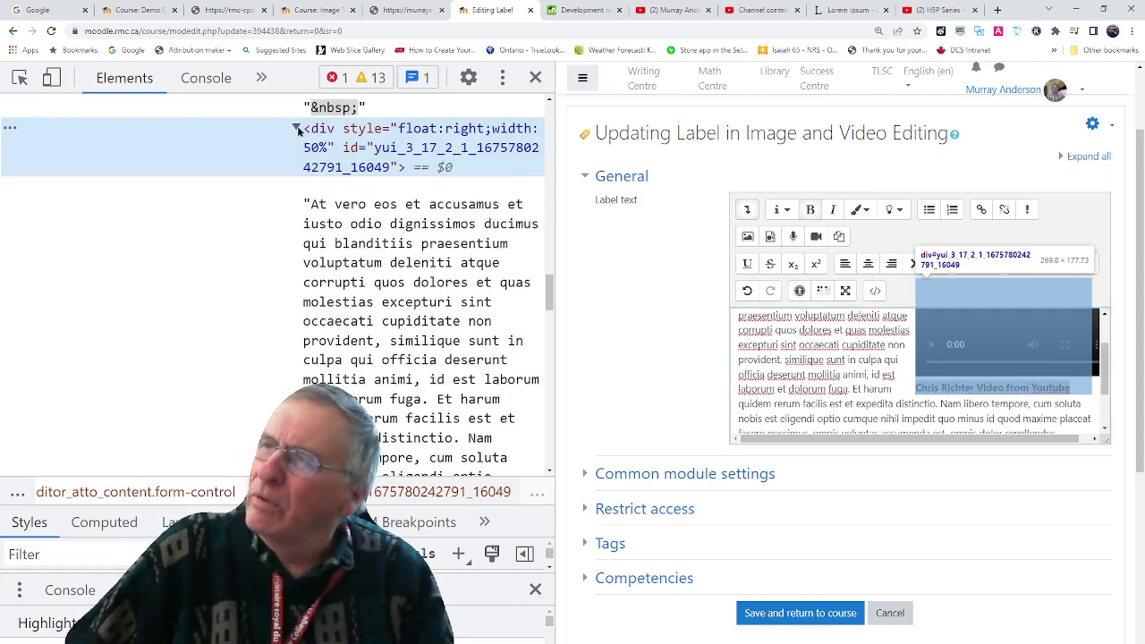
{"action": "left_click", "coordinate": [296, 129]}
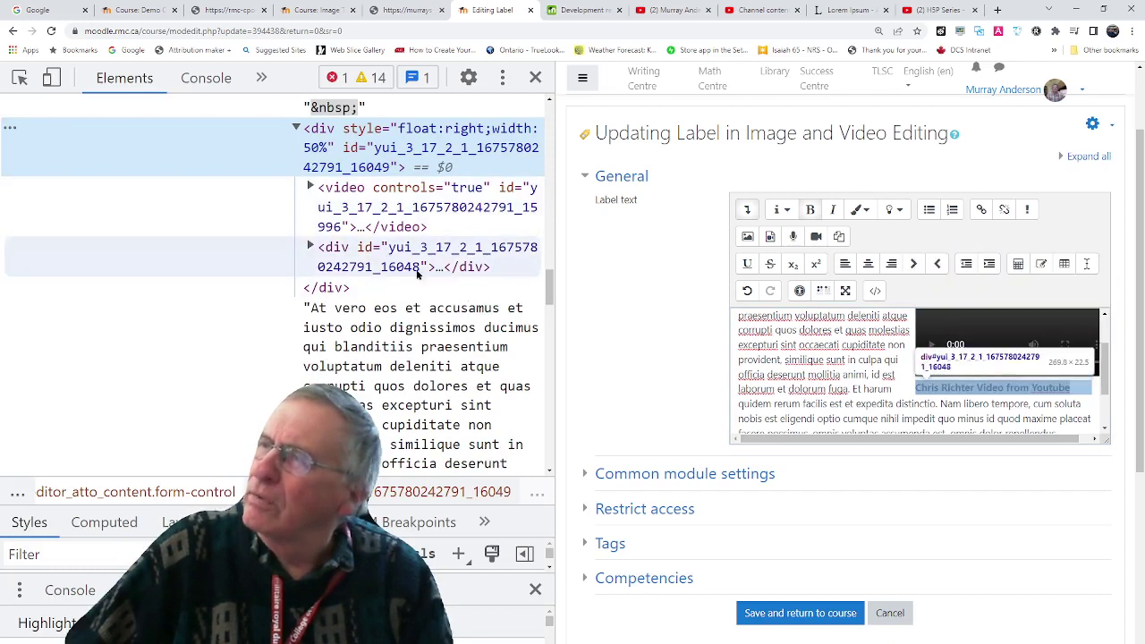
{"action": "left_click", "coordinate": [311, 246]}
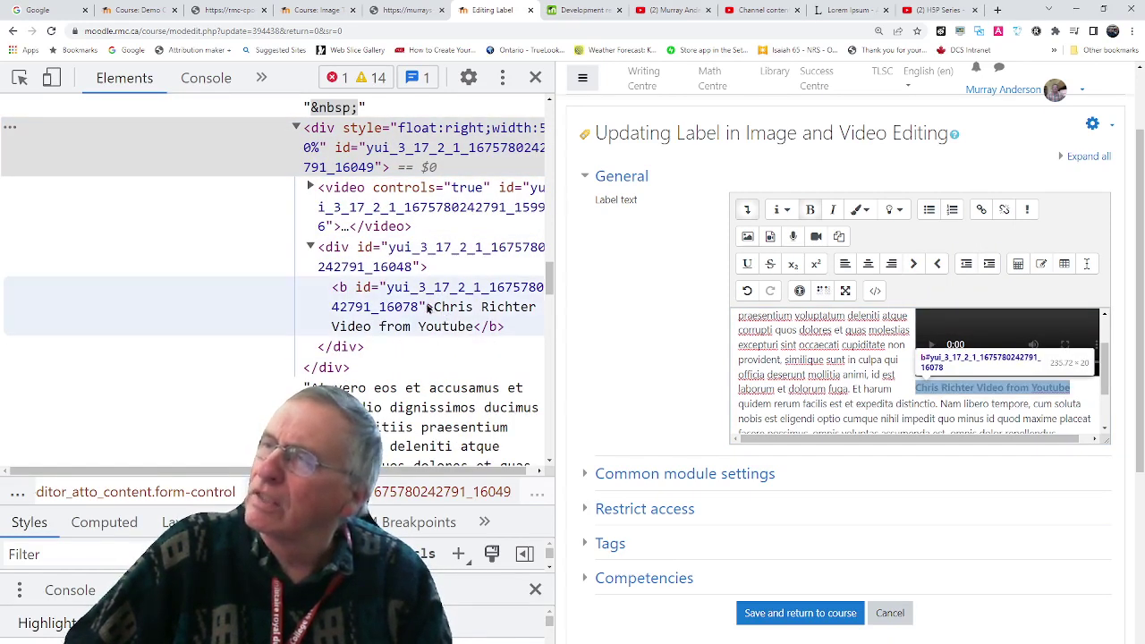
Add style="text-align:center" to the caption div before its id attribute and apply the HTML edit.
{"action": "left_click", "coordinate": [364, 250]}
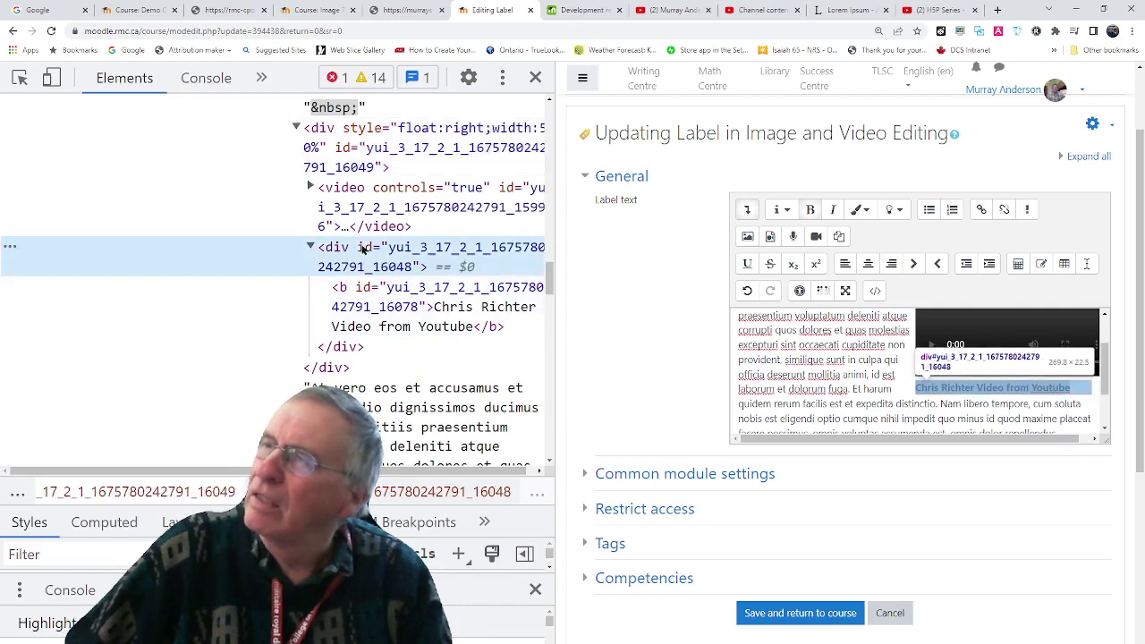
{"action": "right_click", "coordinate": [362, 249]}
{"action": "left_click", "coordinate": [394, 281]}
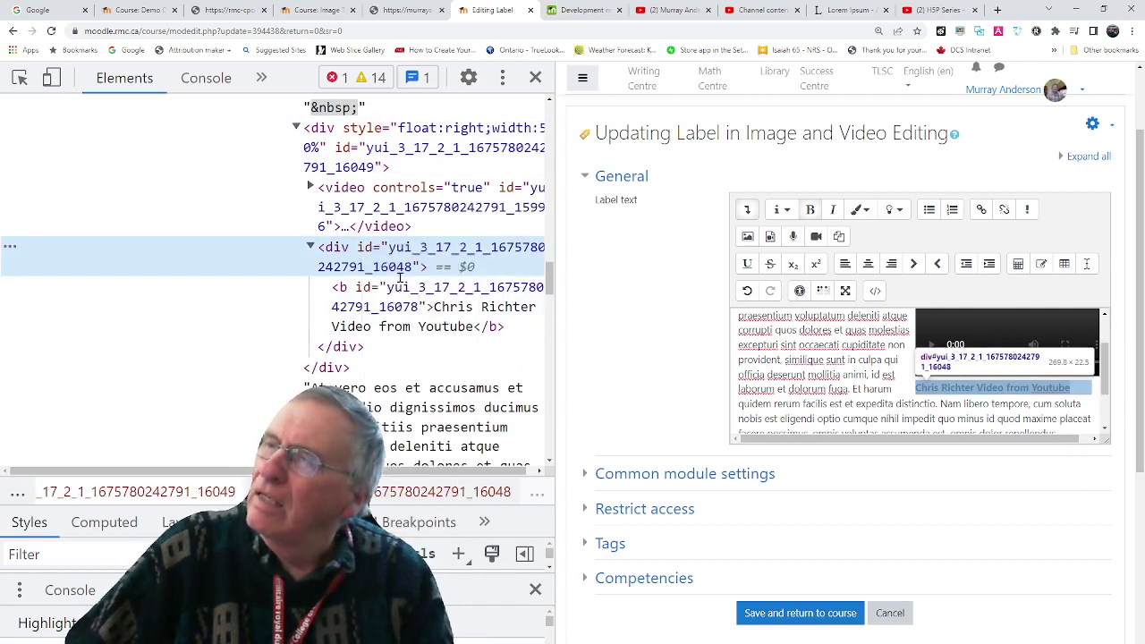
{"action": "left_click", "coordinate": [383, 250]}
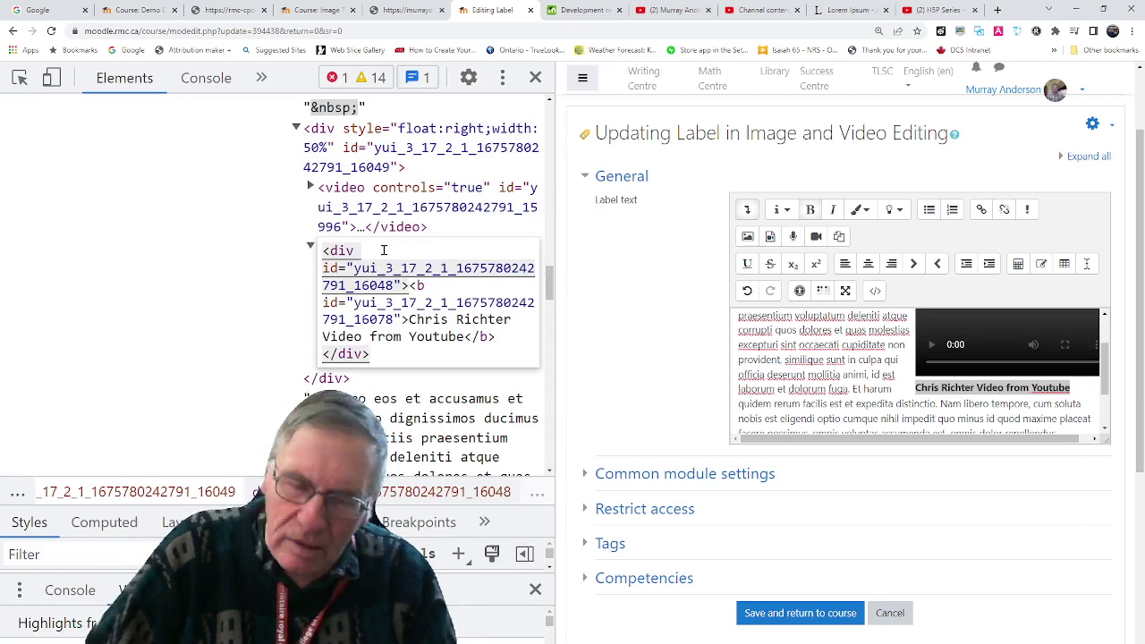
{"action": "type", "text": "style"}
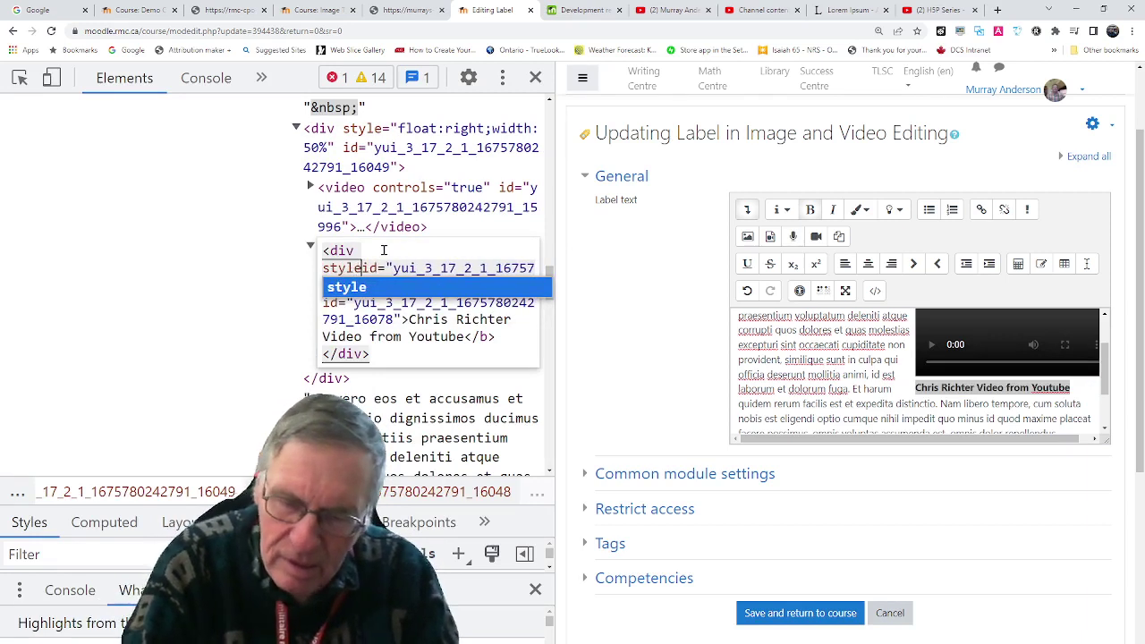
{"action": "type", "text": "=\""}
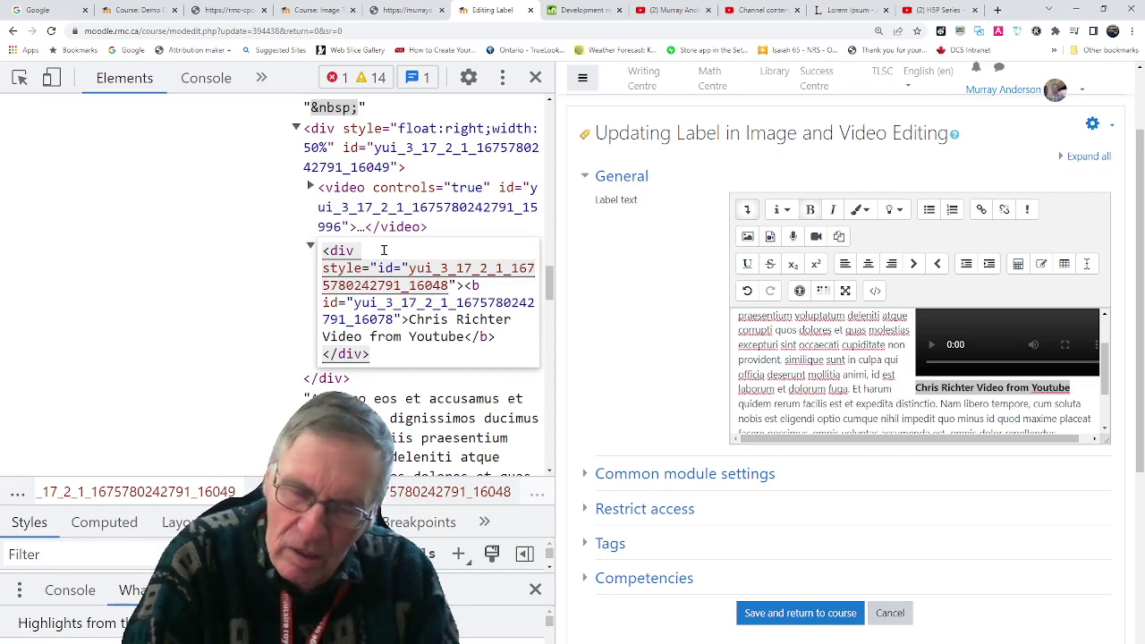
{"action": "type", "text": "text"}
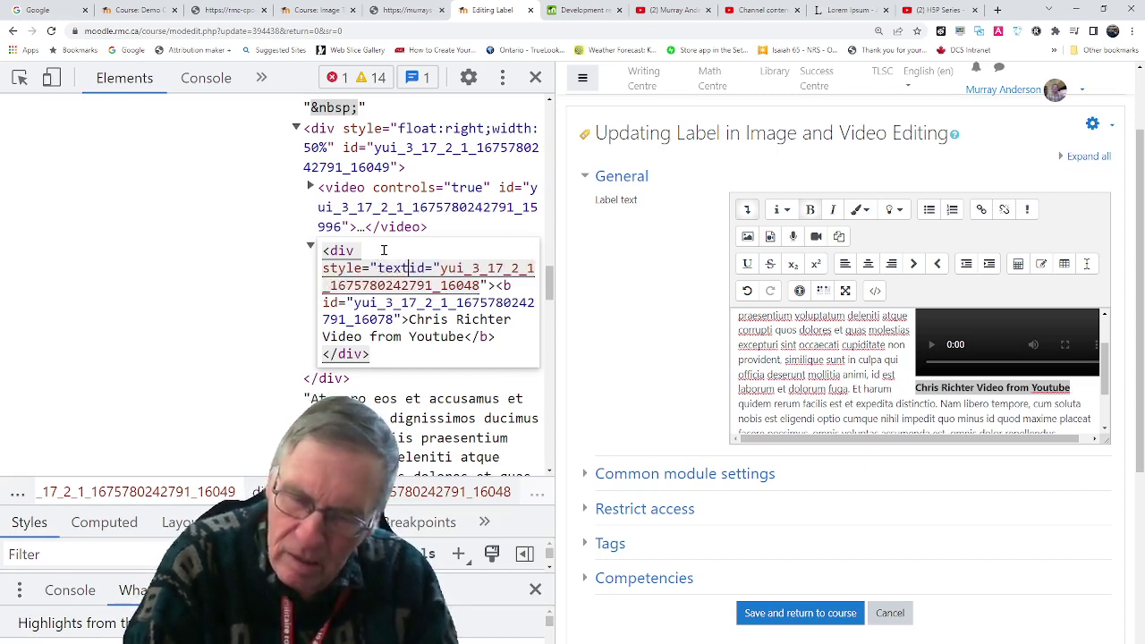
{"action": "type", "text": "-"}
{"action": "type", "text": "align"}
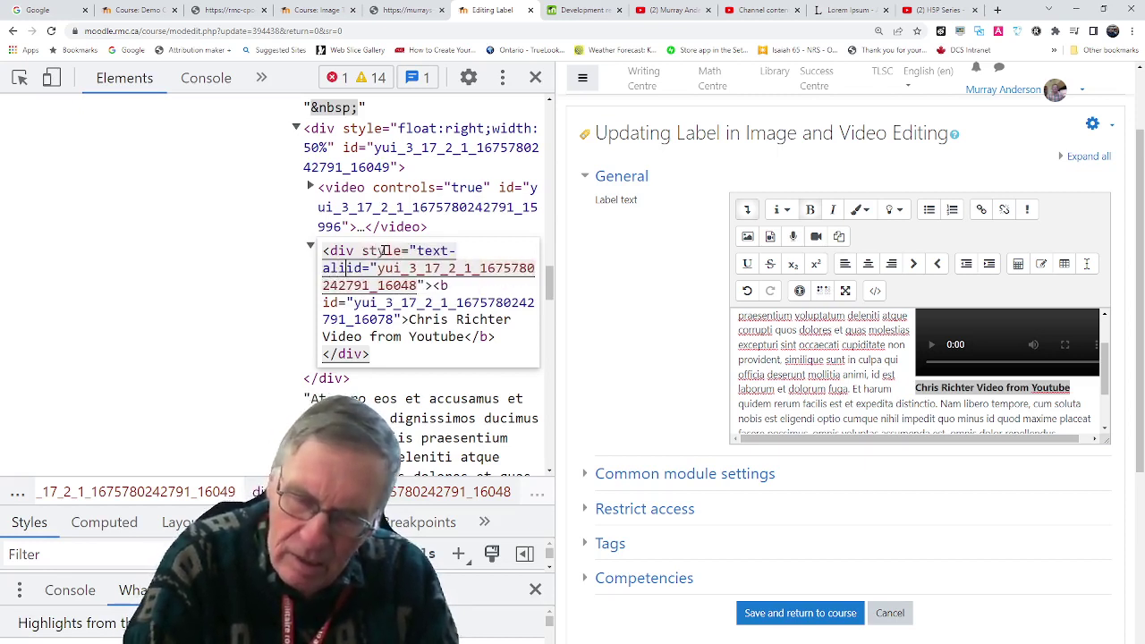
{"action": "type", "text": ":"}
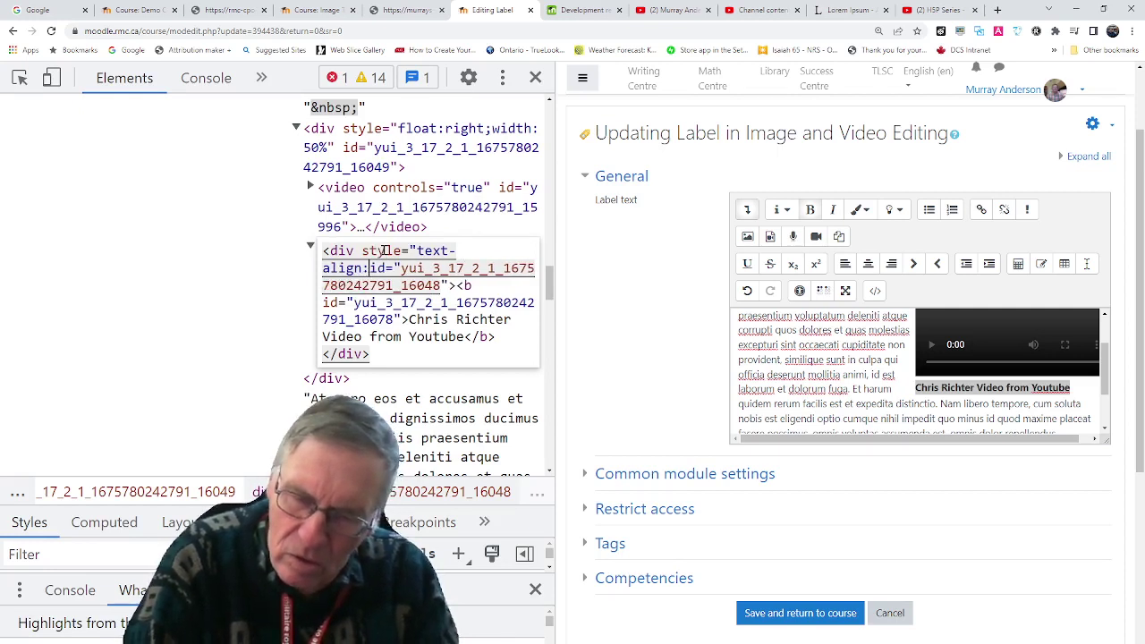
{"action": "type", "text": "center"}
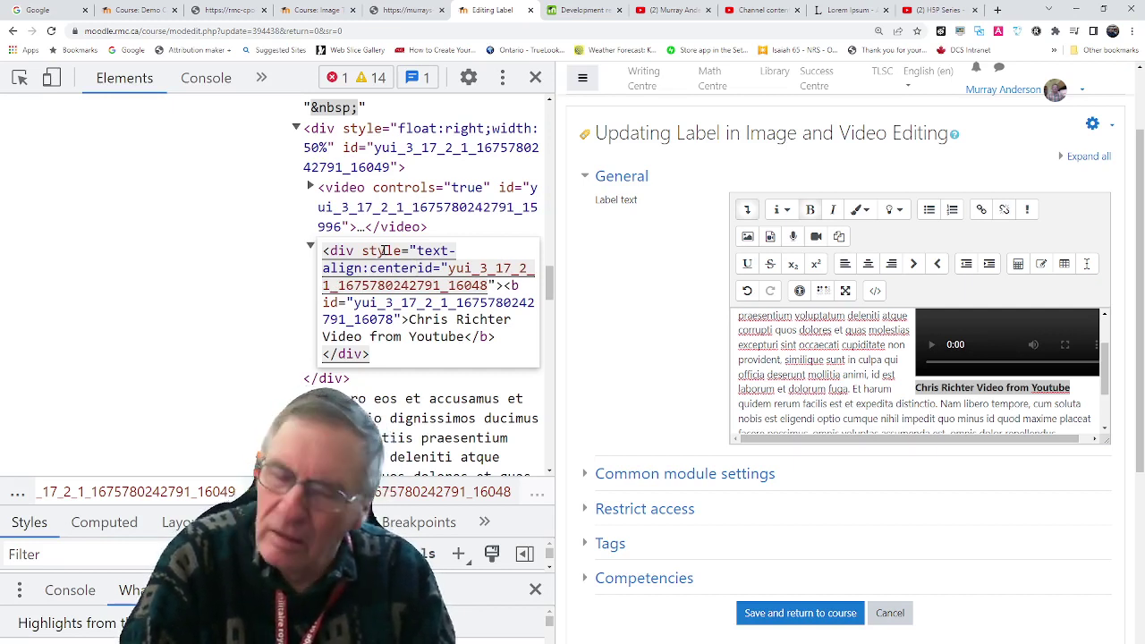
{"action": "type", "text": "\""}
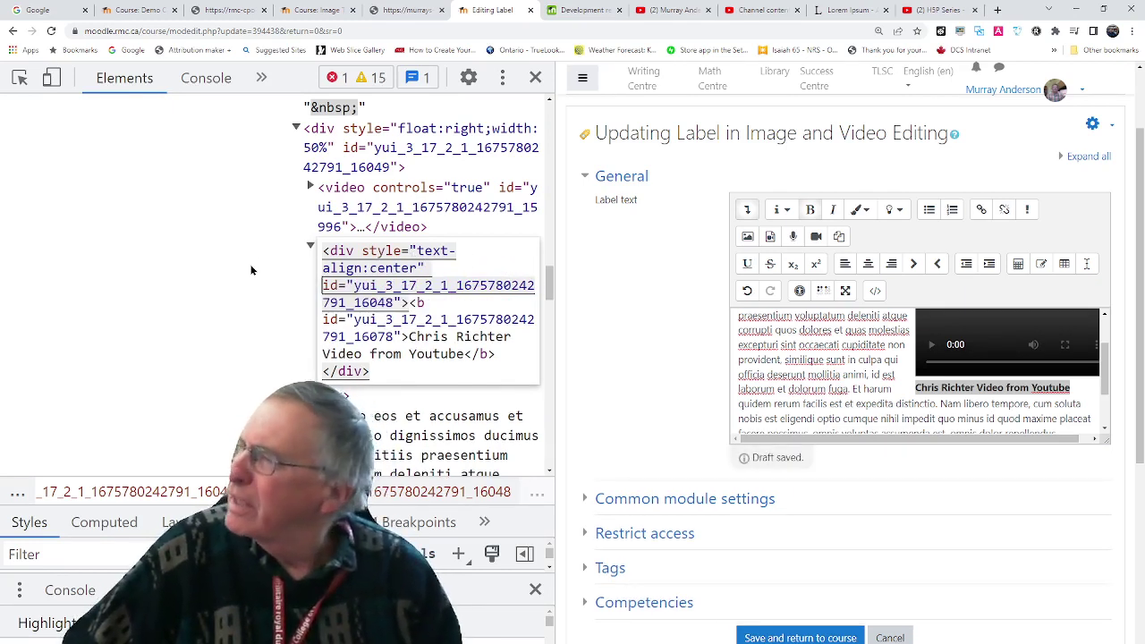
{"action": "left_click", "coordinate": [223, 264]}
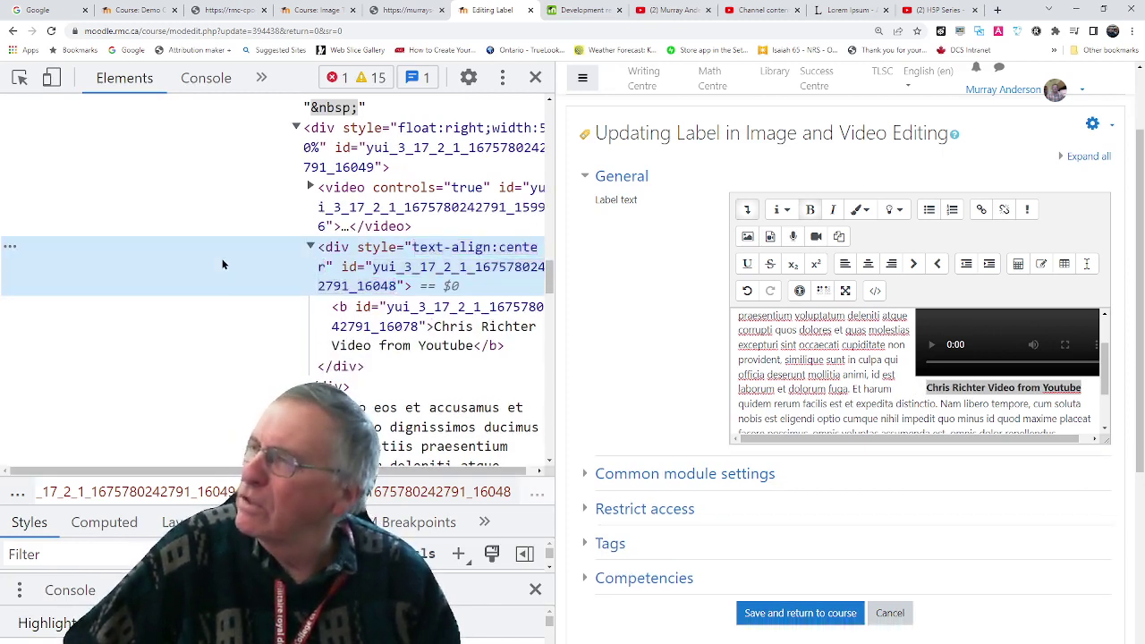
Close the developer tools, review the label text with its video and caption, and save the label, returning to the course.
{"action": "left_click", "coordinate": [536, 77]}
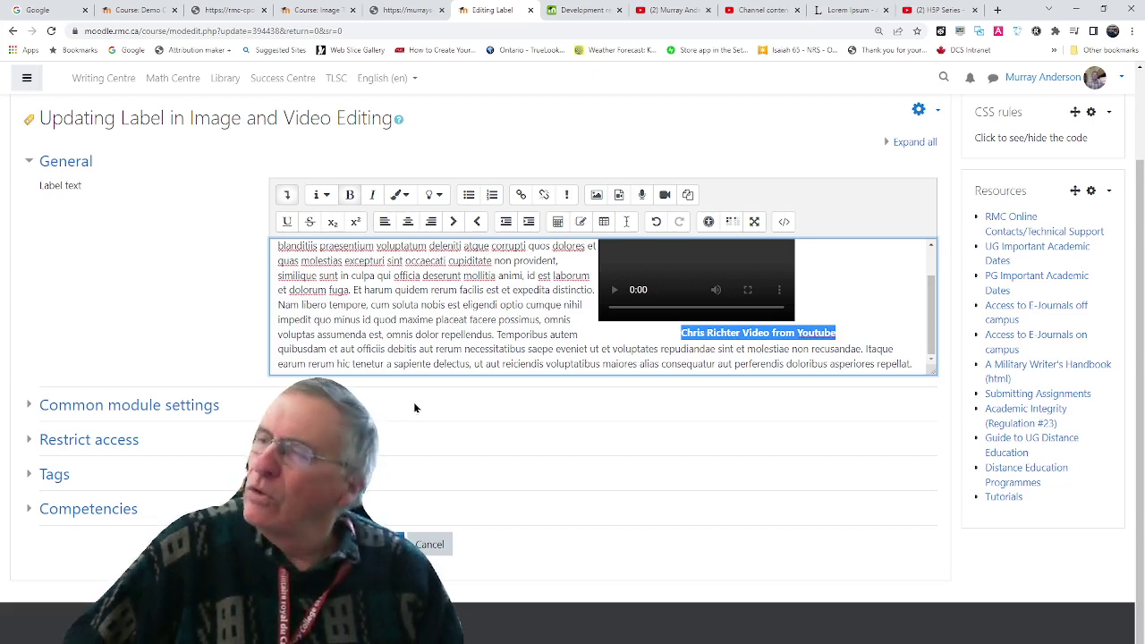
{"action": "scroll", "coordinate": [512, 320], "scroll_direction": "up", "scroll_amount": 1}
{"action": "scroll", "coordinate": [511, 320], "scroll_direction": "up", "scroll_amount": 2}
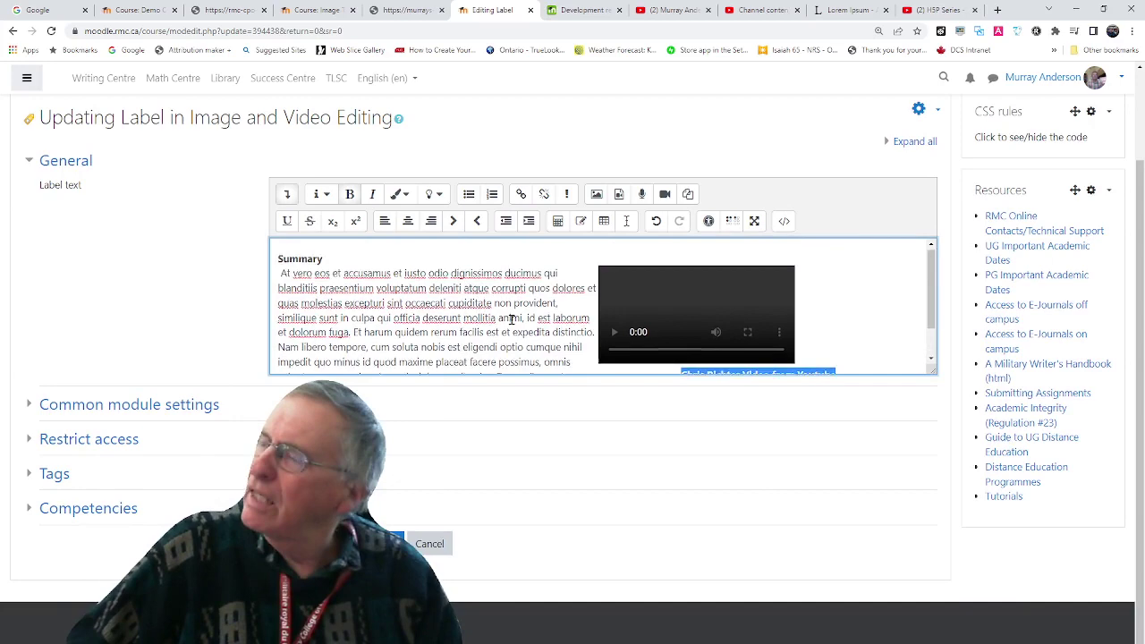
{"action": "scroll", "coordinate": [512, 320], "scroll_direction": "down", "scroll_amount": 3}
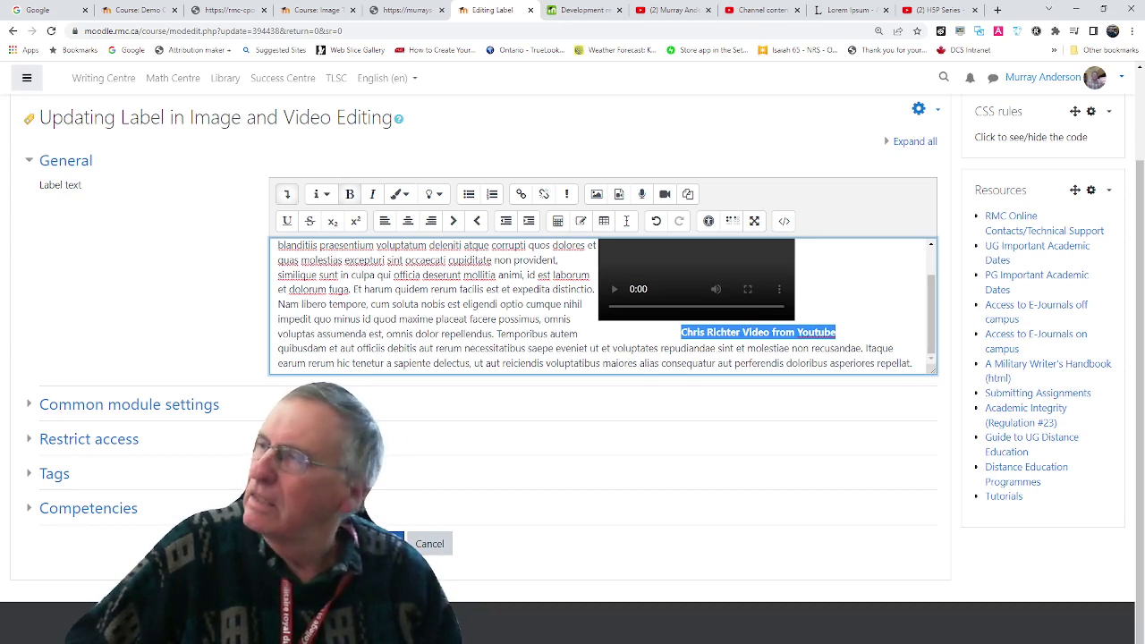
{"action": "left_click", "coordinate": [357, 543]}
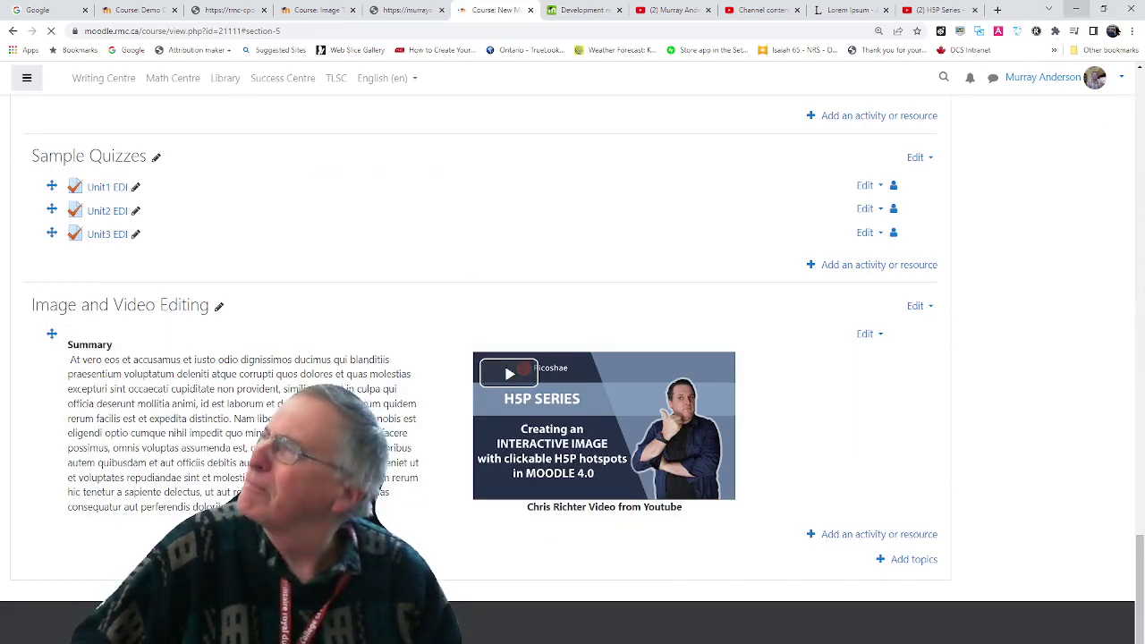
Restore the browser window down, narrow and re-widen it to check how the Summary text and video reflow, and reload the course page.
{"action": "left_click", "coordinate": [1076, 9]}
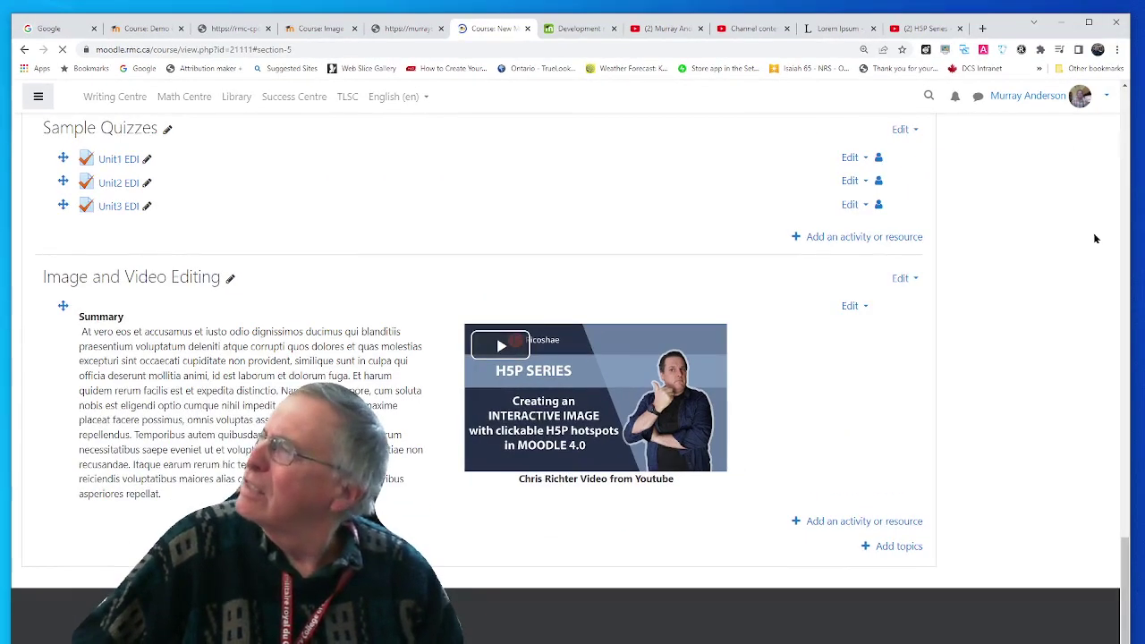
{"action": "left_click_drag", "start_coordinate": [1129, 236], "coordinate": [532, 354]}
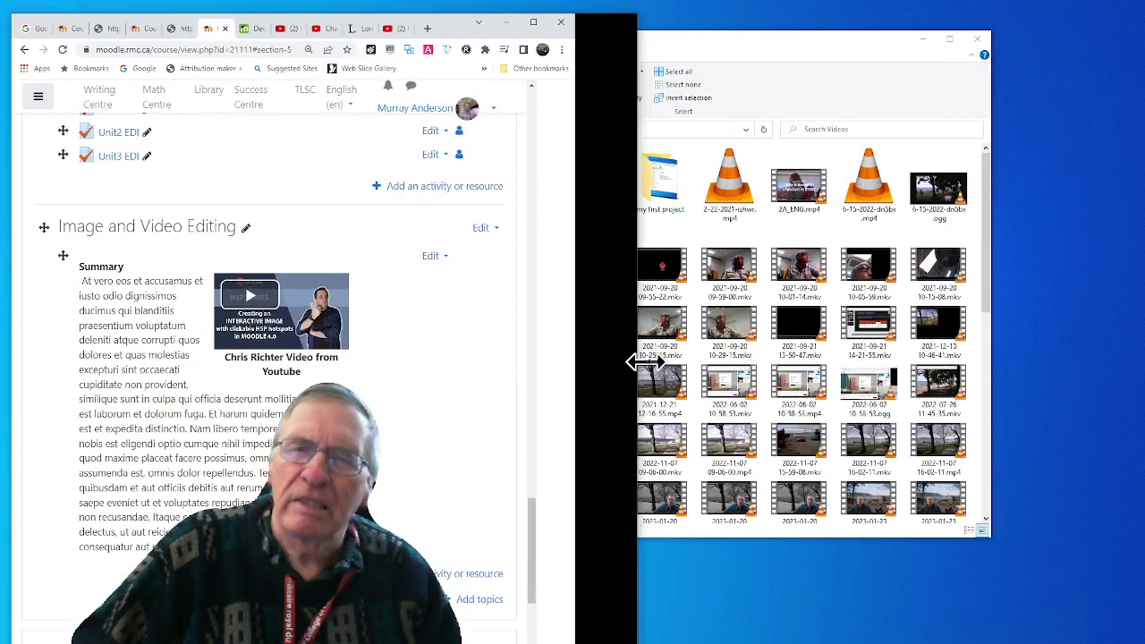
{"action": "left_click_drag", "start_coordinate": [642, 362], "coordinate": [1125, 347]}
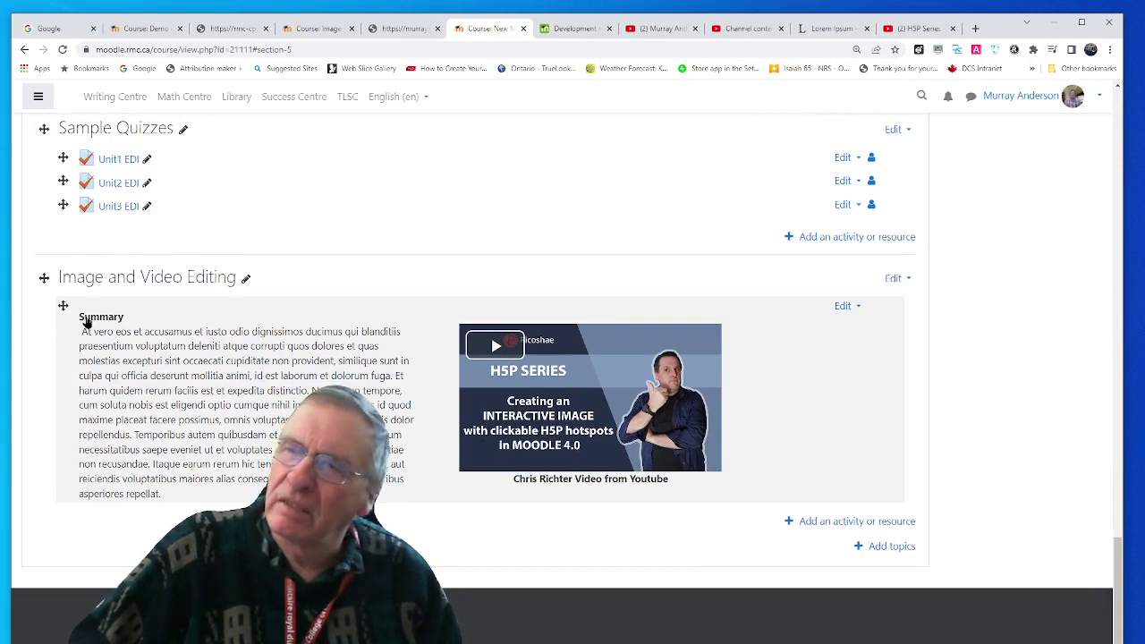
{"action": "key", "text": "F5"}
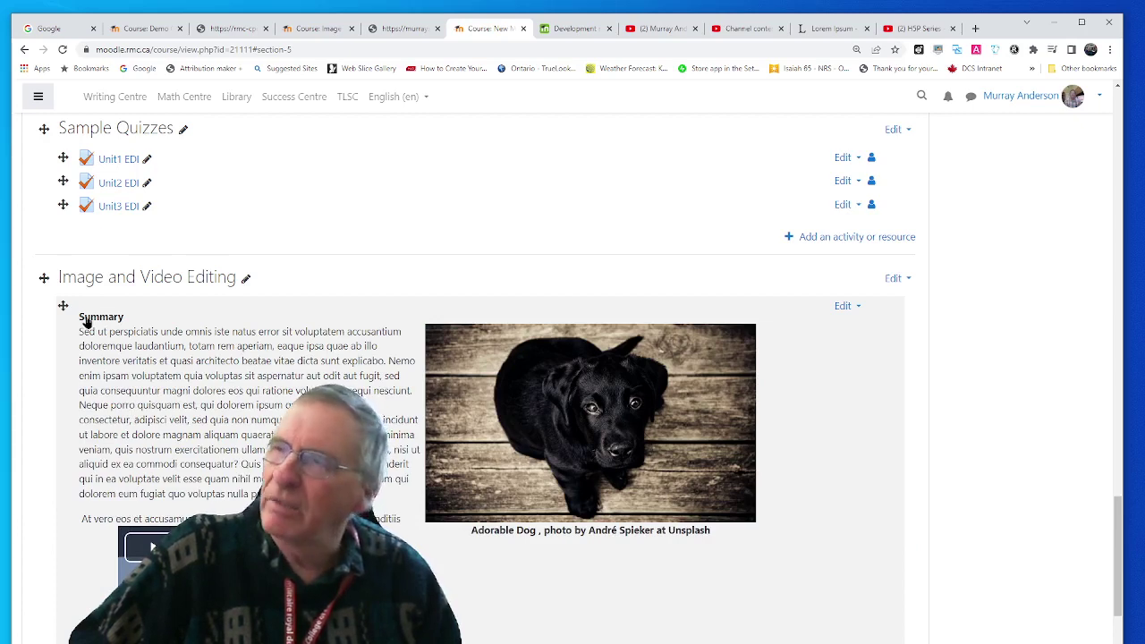
{"action": "key", "text": "F5"}
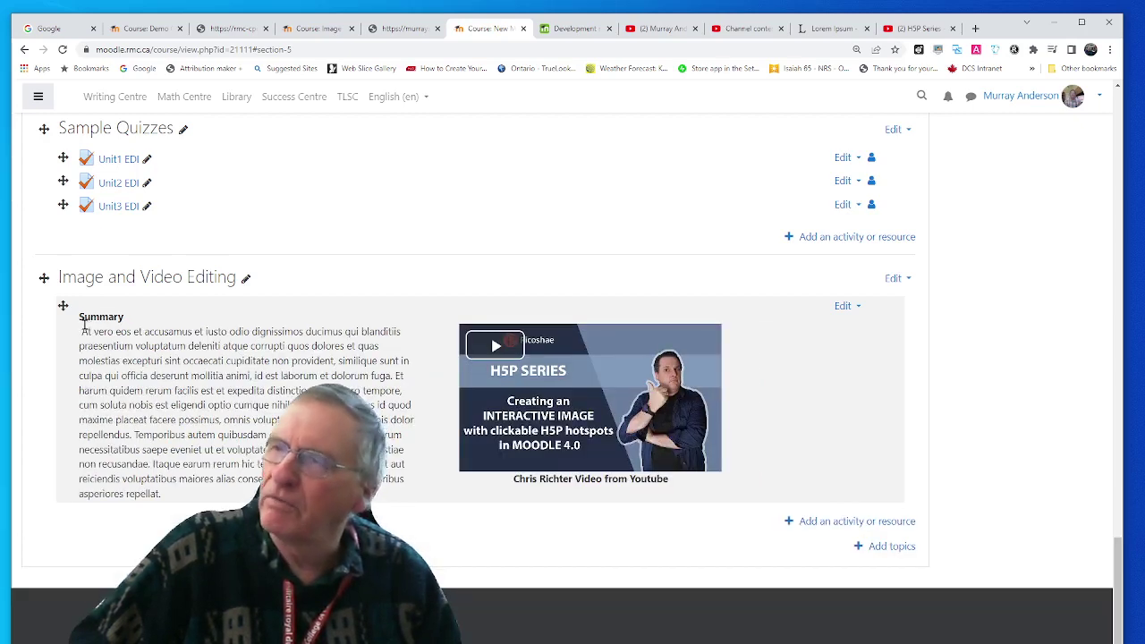